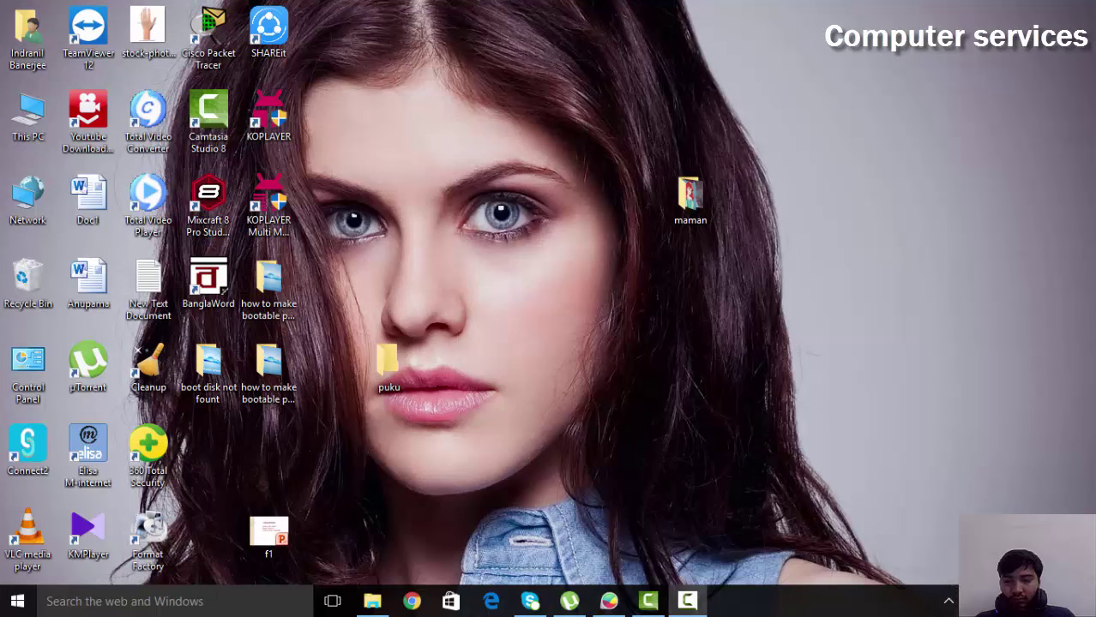
{"action": "left_click", "coordinate": [948, 601]}
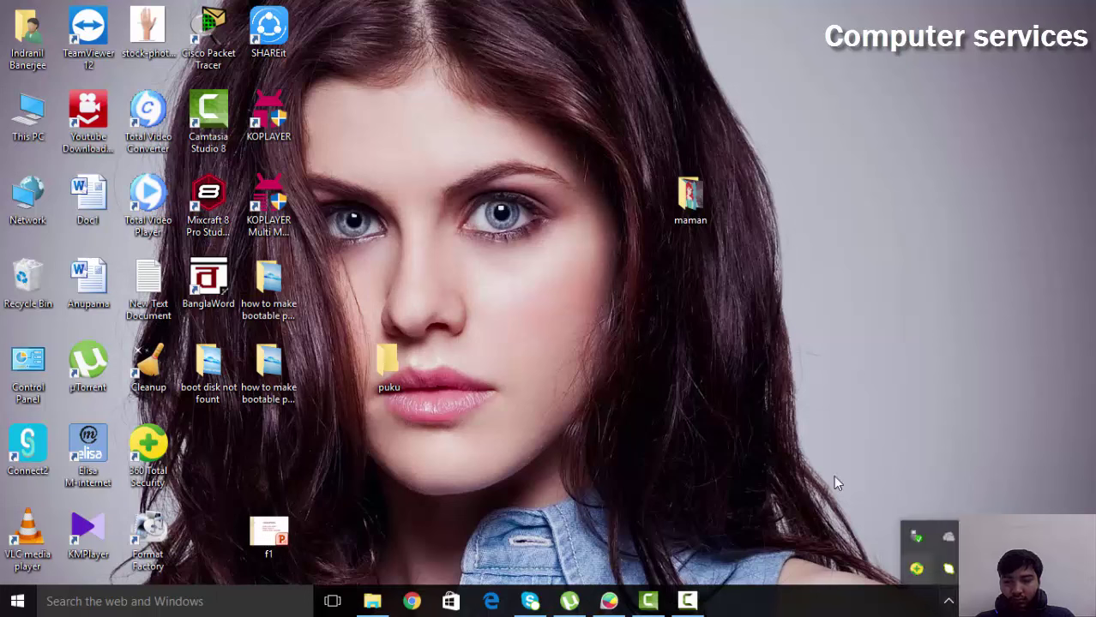
{"action": "left_click", "coordinate": [833, 476]}
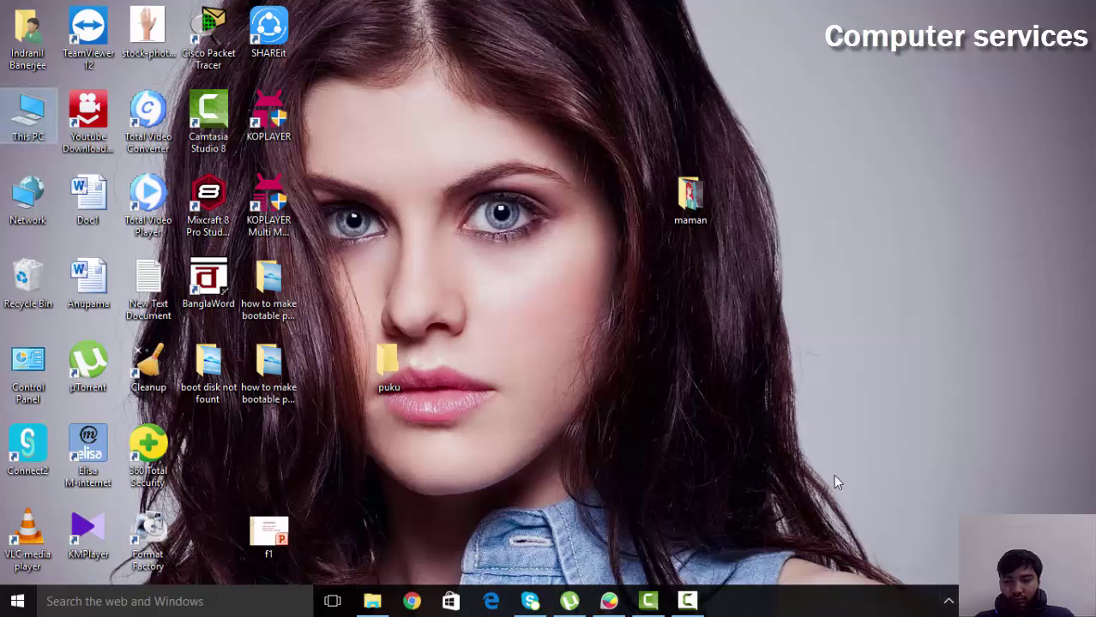
- Open This PC, check the contents of Removable Disk (G:), and return to the drive list
{"action": "double_click", "coordinate": [28, 126]}
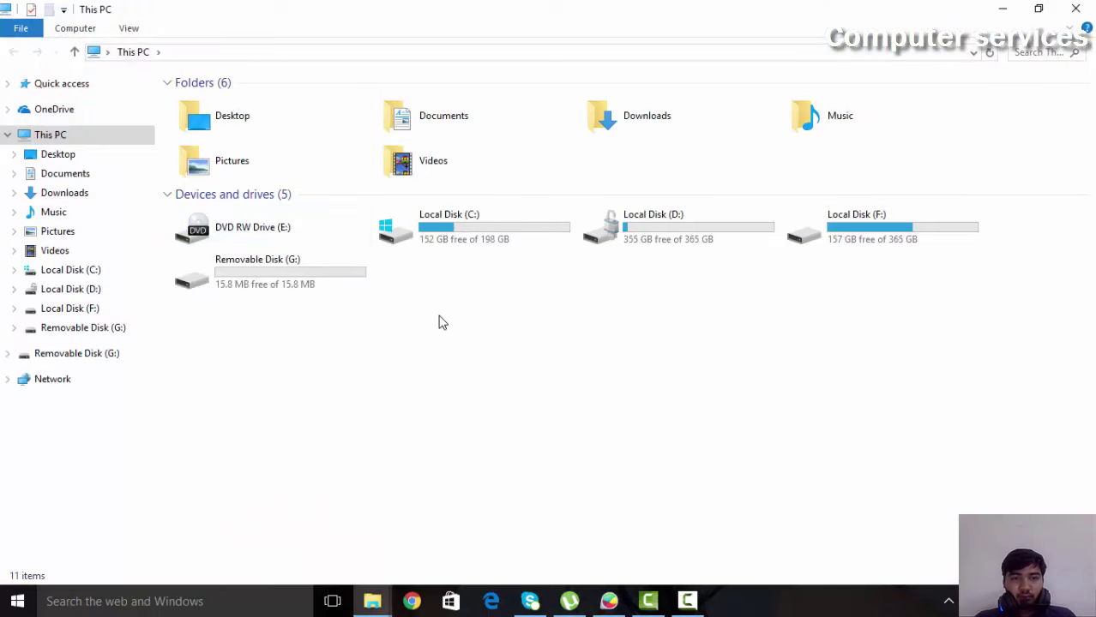
{"action": "double_click", "coordinate": [326, 284]}
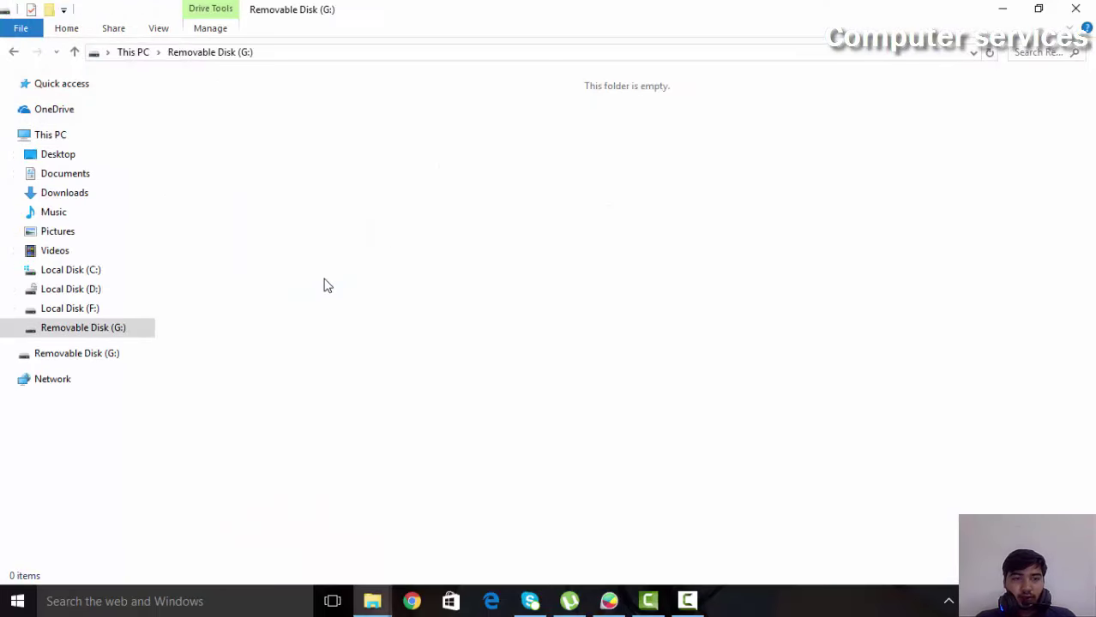
{"action": "left_click", "coordinate": [74, 53]}
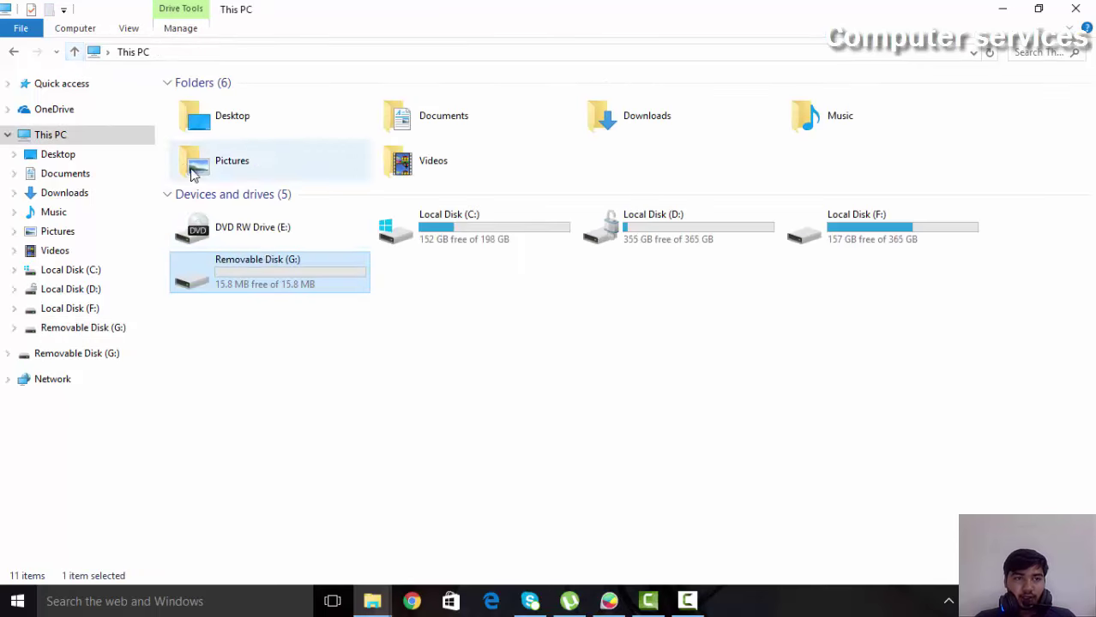
- Quick-format Removable Disk (G:) with the default FAT file system, 512-byte allocation units and no volume label
{"action": "right_click", "coordinate": [275, 276]}
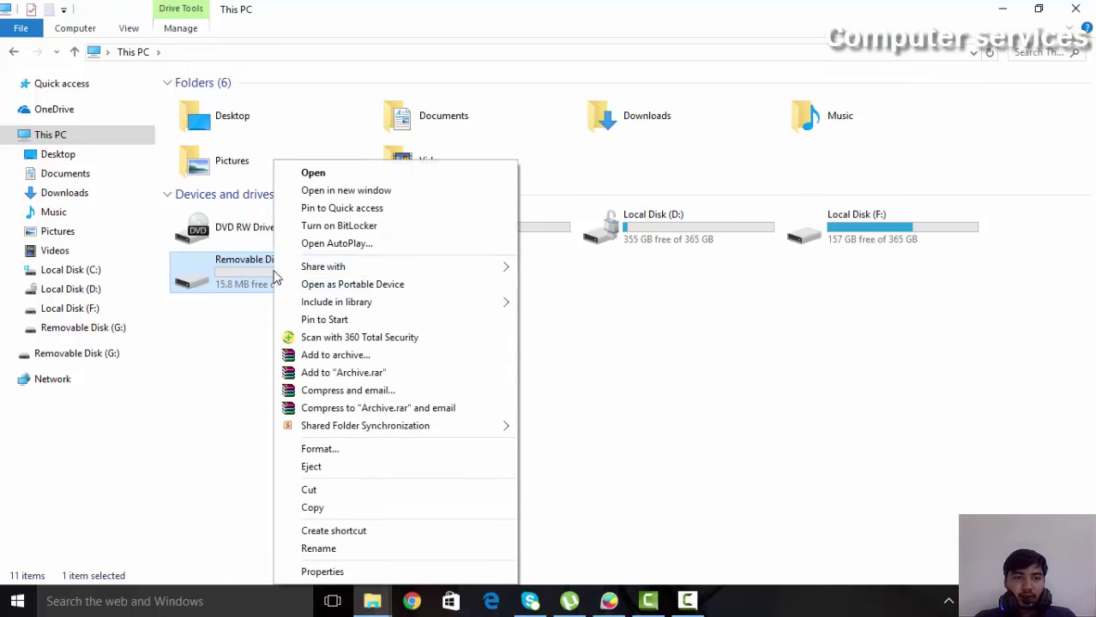
{"action": "left_click", "coordinate": [339, 451]}
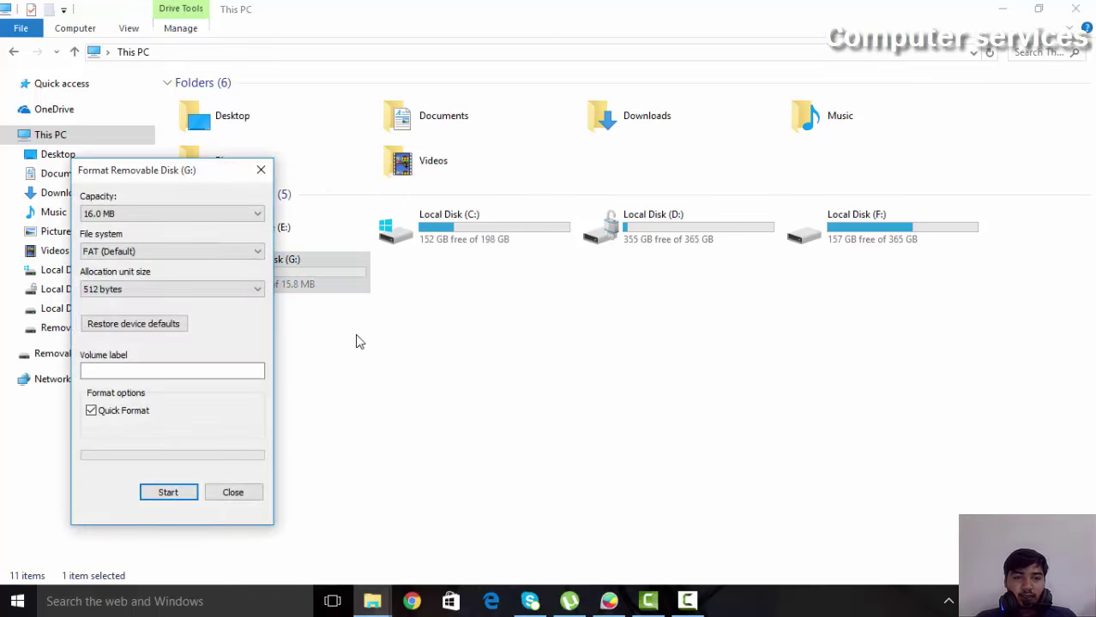
{"action": "left_click", "coordinate": [215, 210]}
{"action": "left_click", "coordinate": [215, 210]}
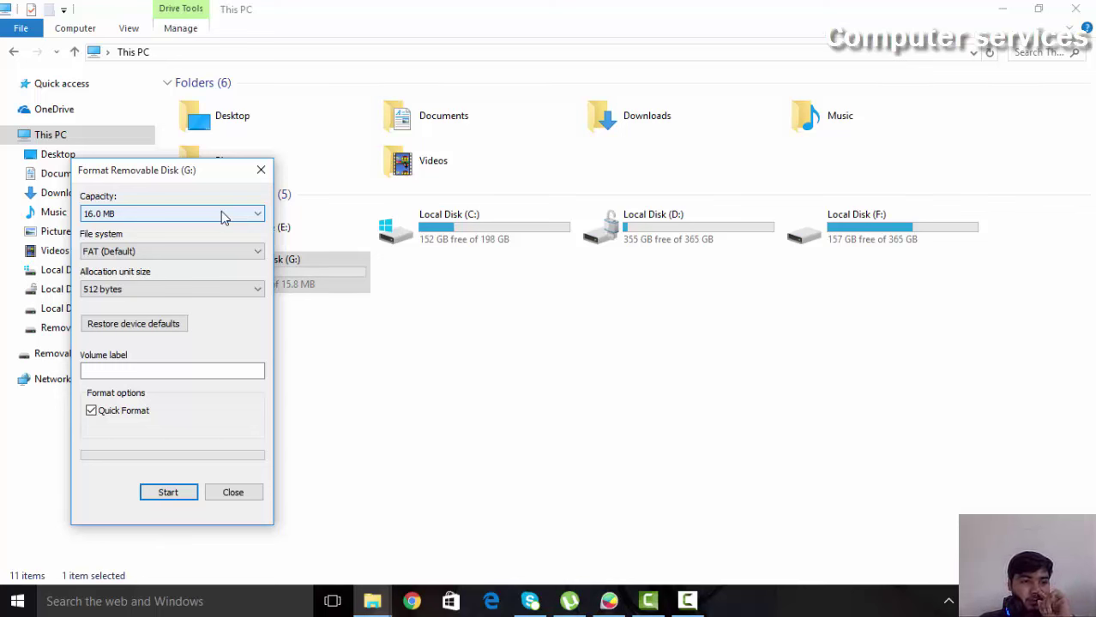
{"action": "left_click", "coordinate": [169, 493]}
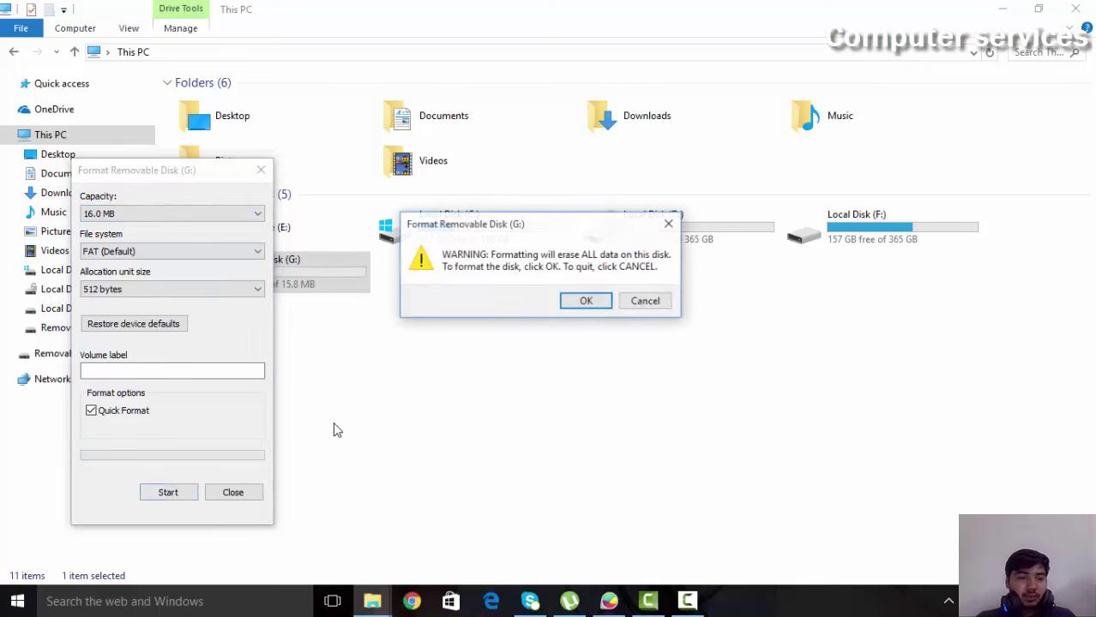
{"action": "left_click", "coordinate": [586, 301]}
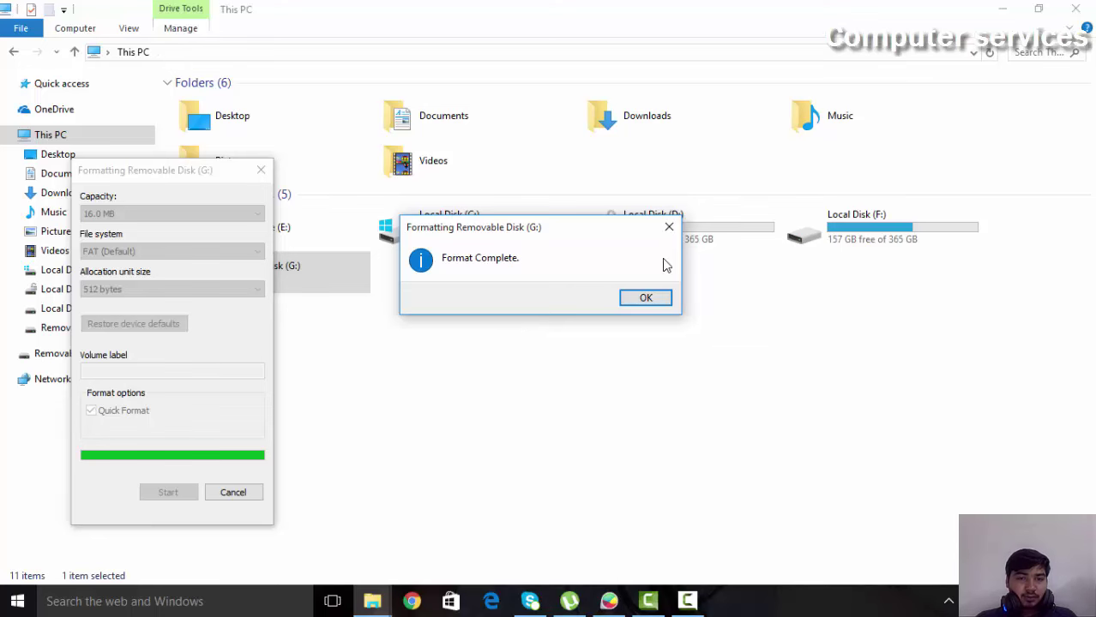
{"action": "left_click", "coordinate": [645, 298]}
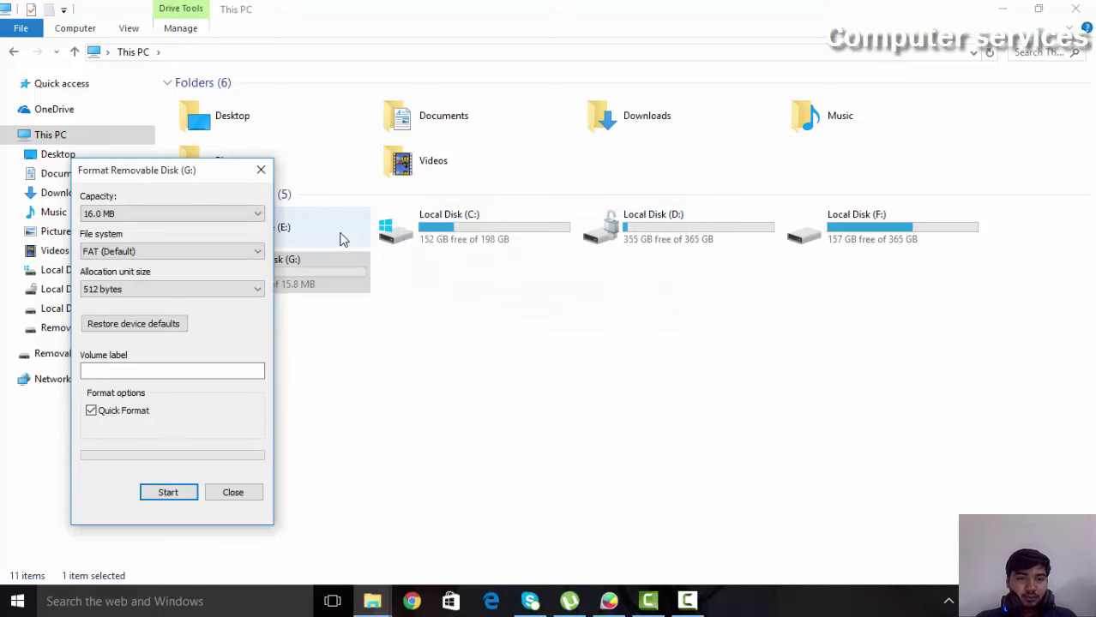
{"action": "left_click", "coordinate": [260, 170]}
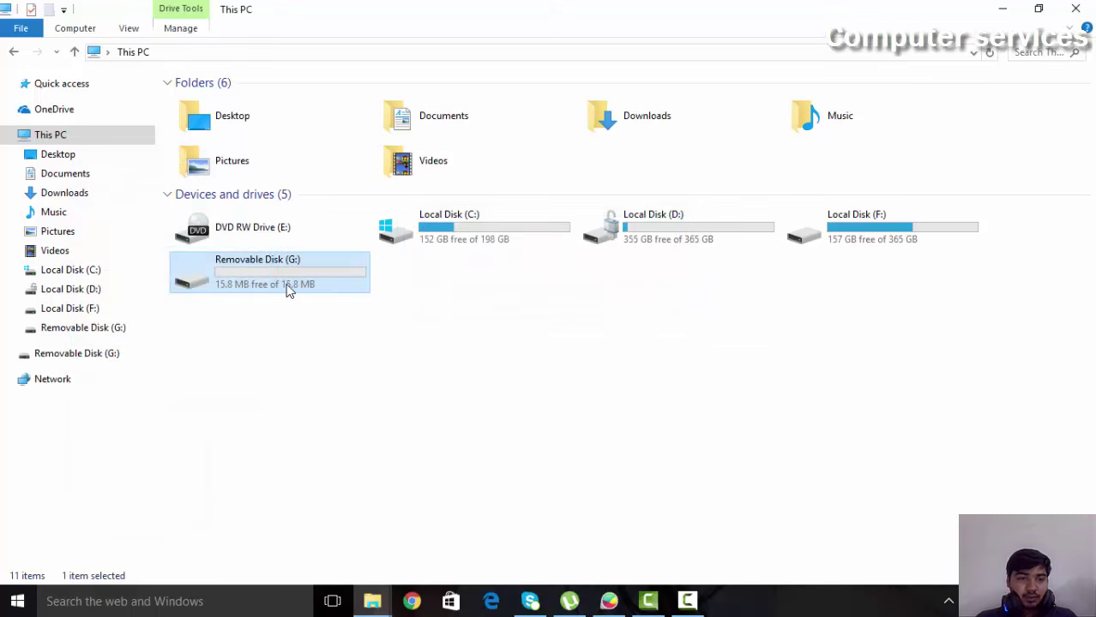
- Check the contents of the formatted Removable Disk (G:) and close the file window
{"action": "double_click", "coordinate": [287, 290]}
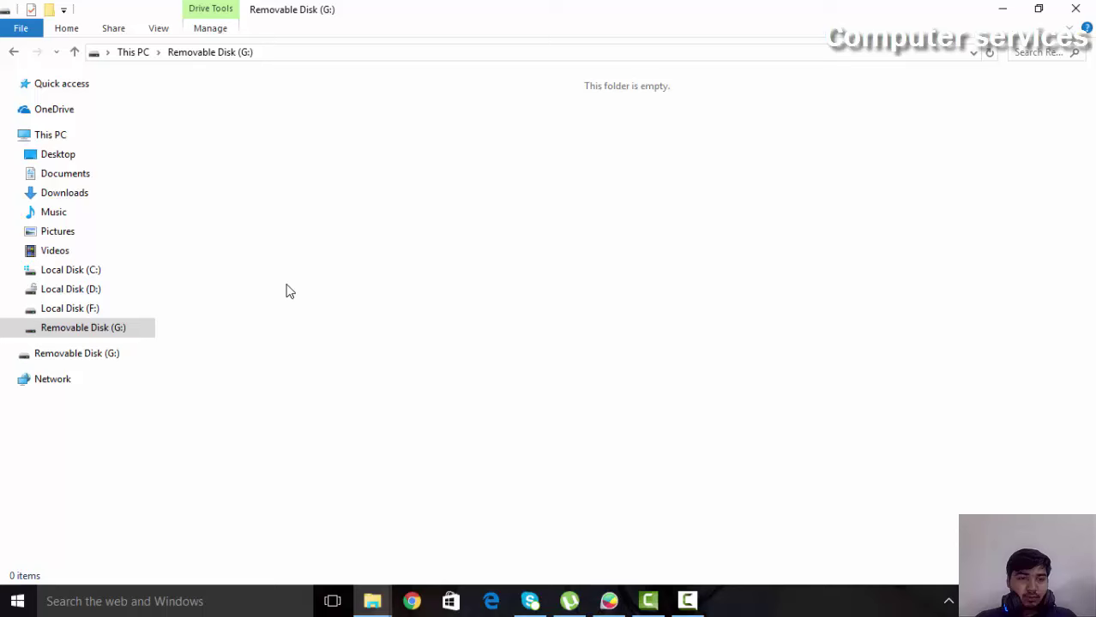
{"action": "left_click", "coordinate": [78, 55]}
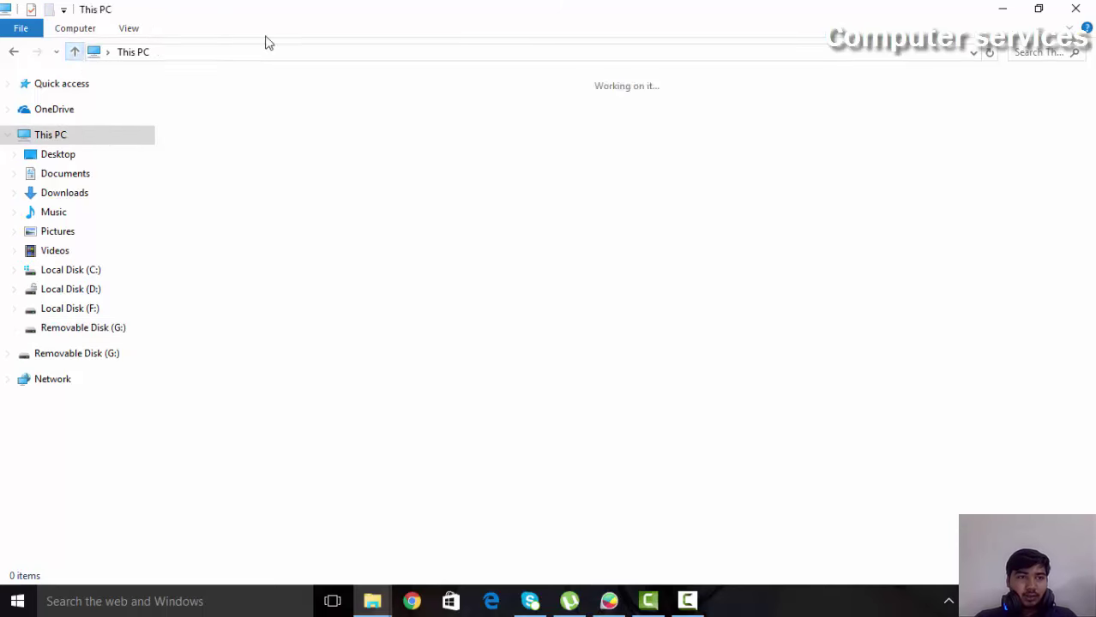
{"action": "left_click", "coordinate": [1082, 7]}
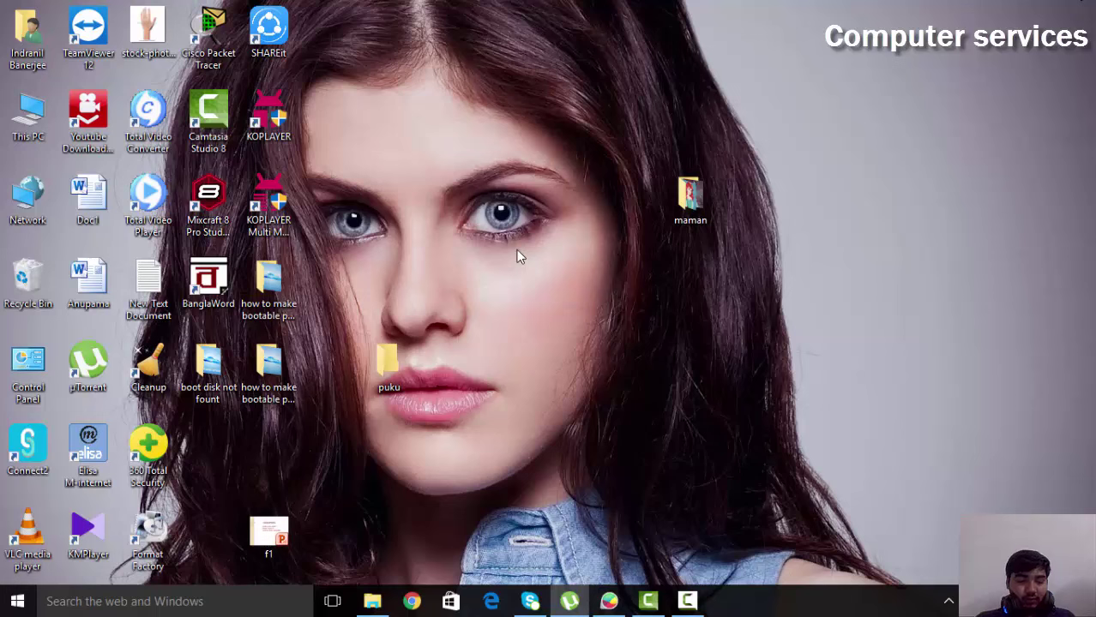
- Run format g: from a Command Prompt on the removable disk, leaving the volume label empty
{"action": "key", "text": "super+r"}
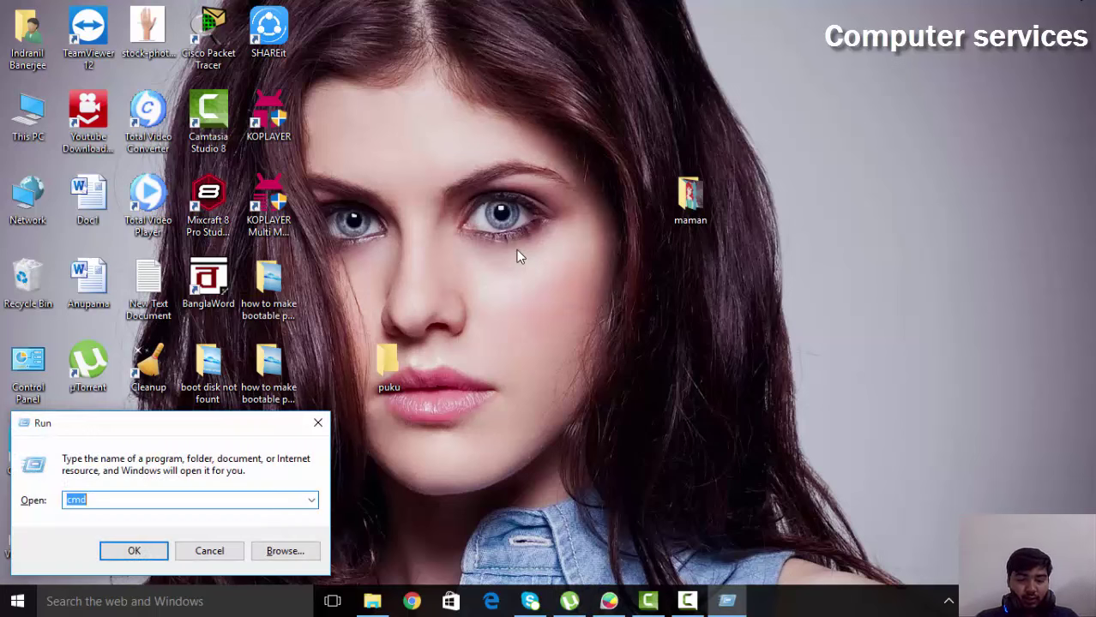
{"action": "key", "text": "Return"}
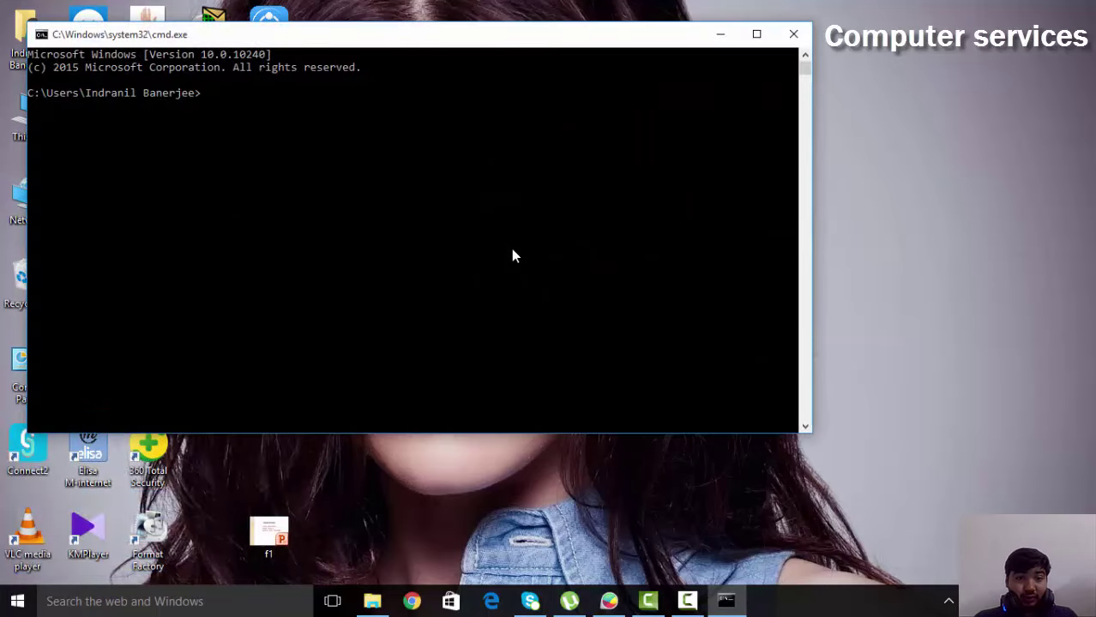
{"action": "type", "text": "fo"}
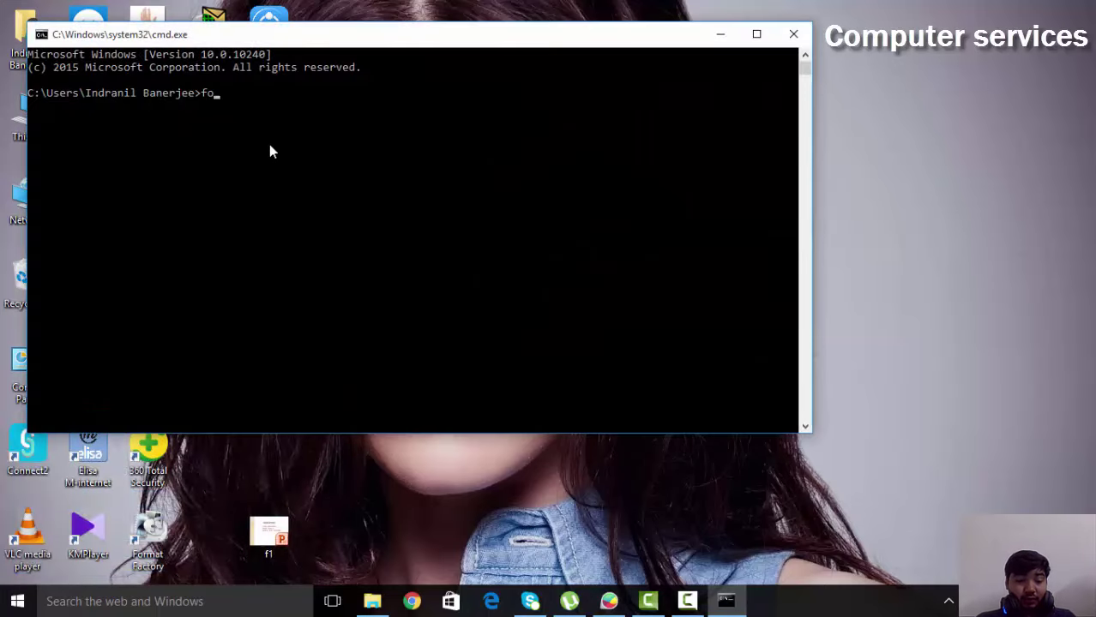
{"action": "type", "text": "rmat"}
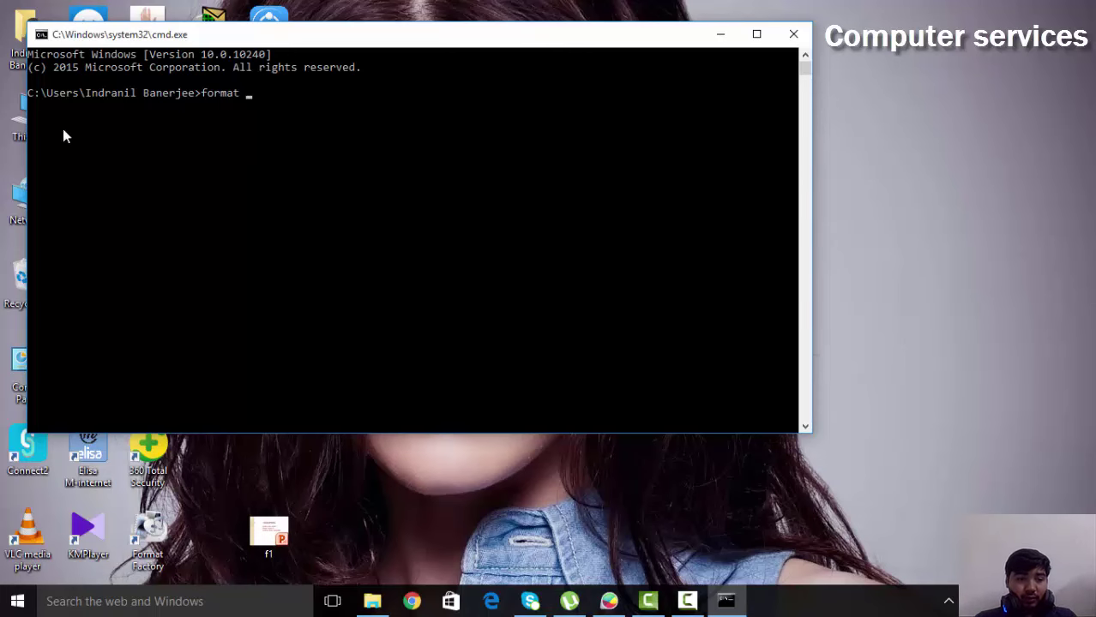
{"action": "double_click", "coordinate": [17, 116]}
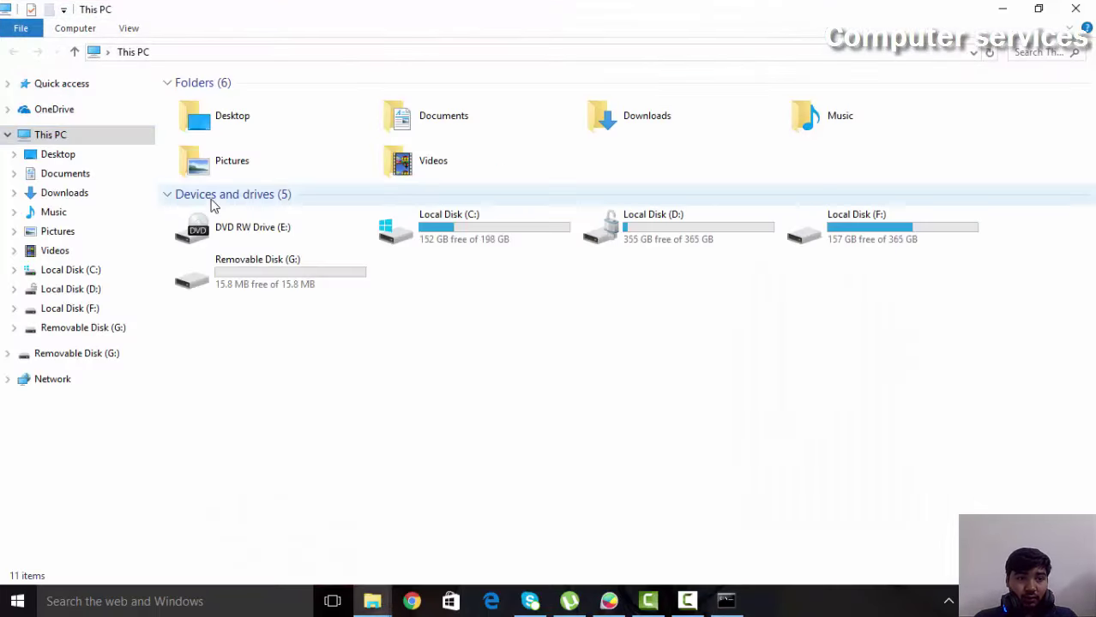
{"action": "left_click", "coordinate": [1011, 7]}
{"action": "left_click", "coordinate": [293, 96]}
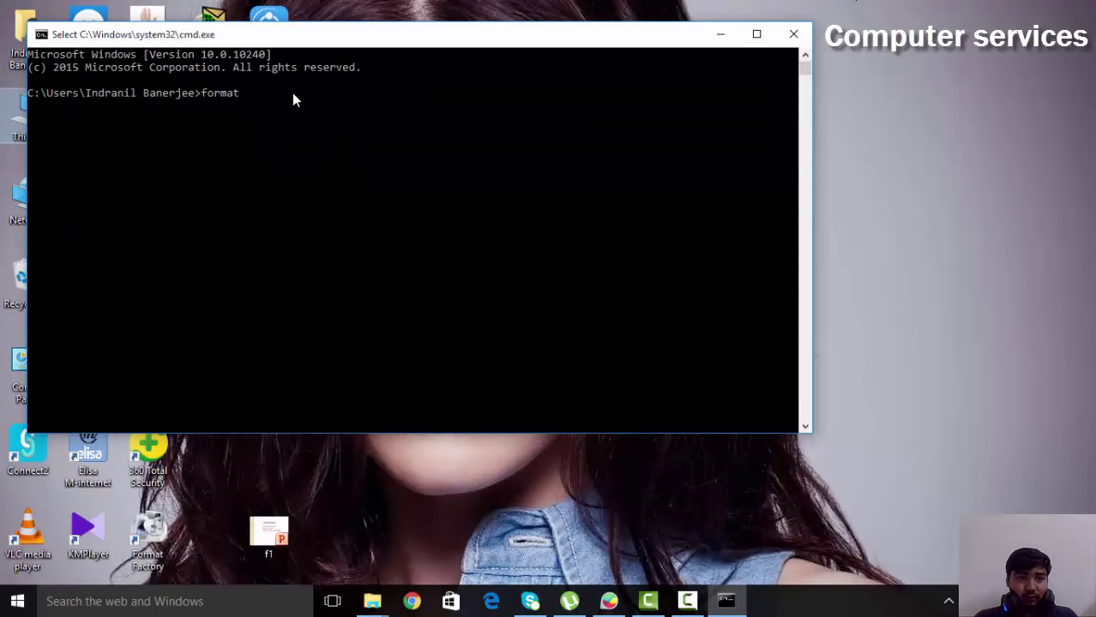
{"action": "type", "text": "g"}
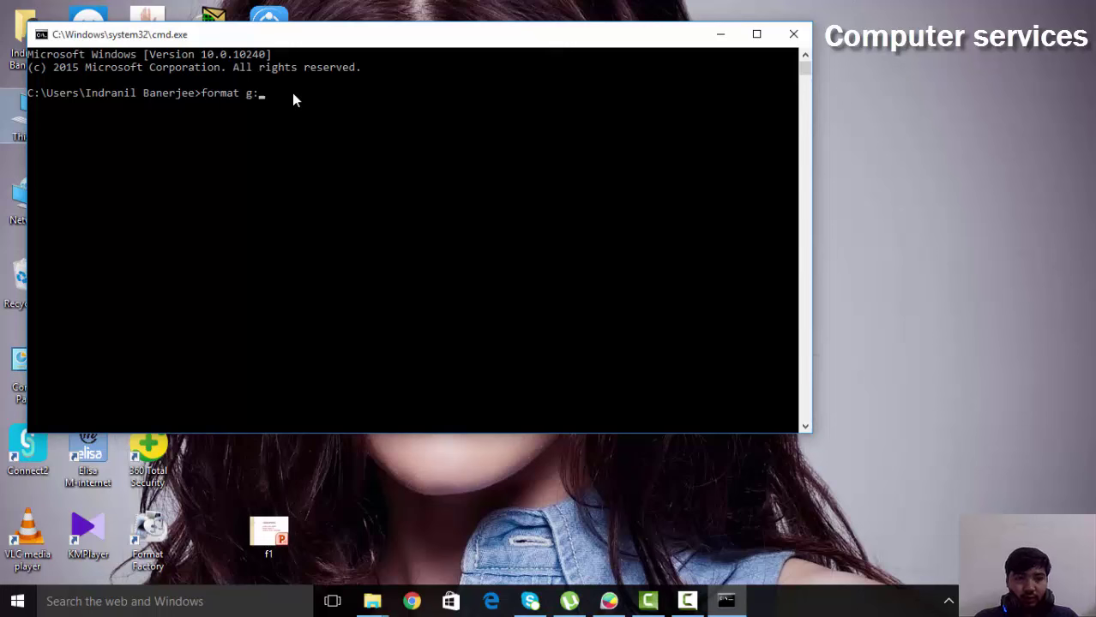
{"action": "type", "text": ":"}
{"action": "key", "text": "Return"}
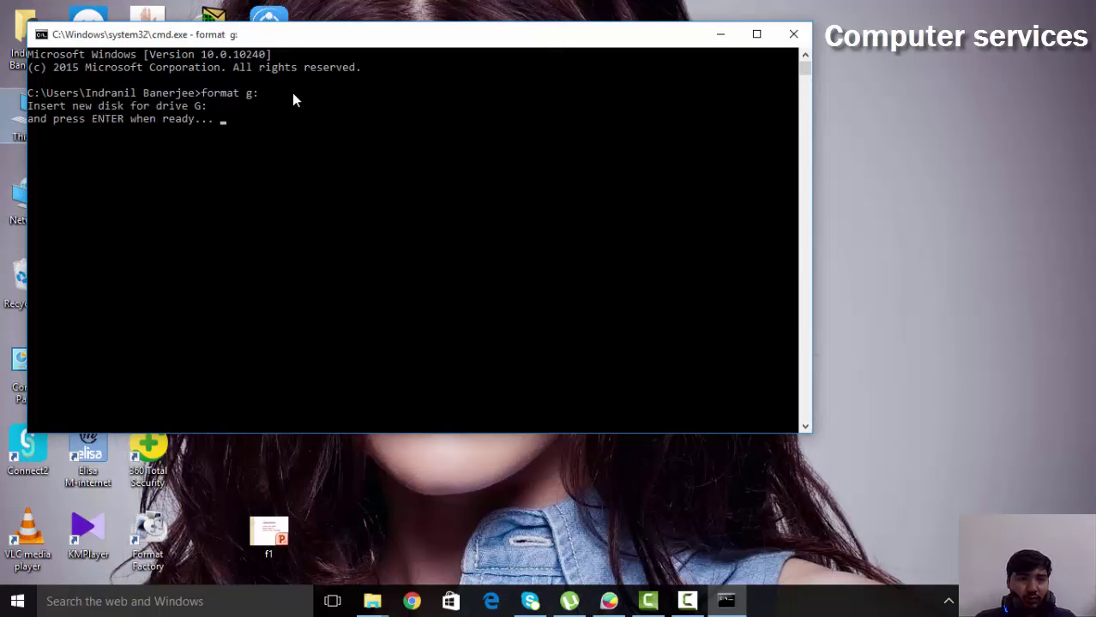
{"action": "key", "text": "Return"}
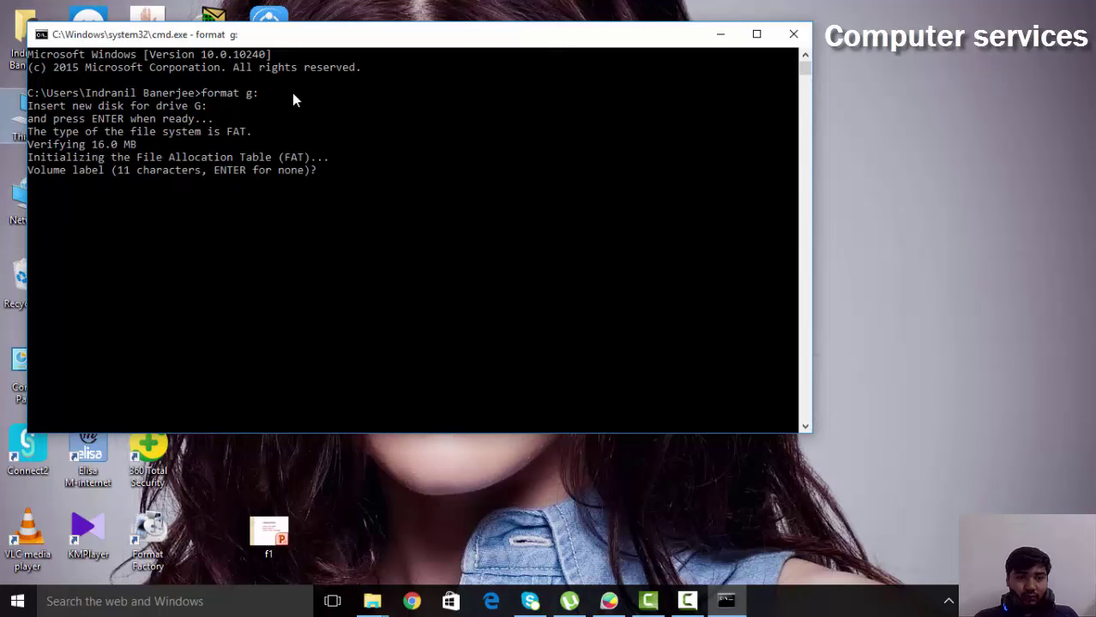
{"action": "key", "text": "Return"}
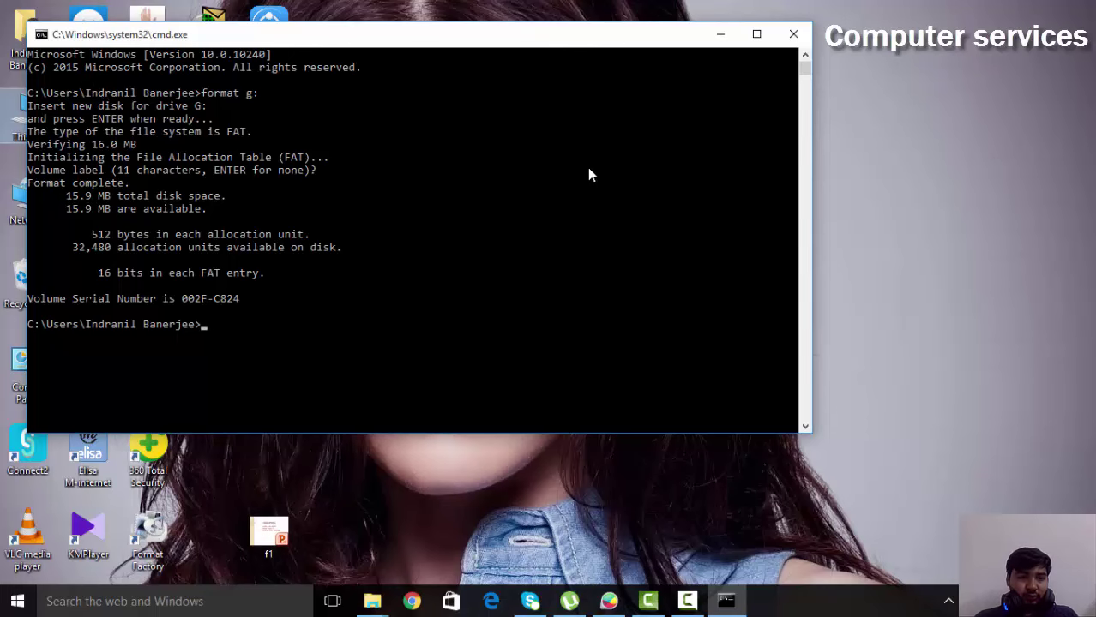
- Minimize the Command Prompt and open Disk Management in Computer Management for This PC
{"action": "left_click", "coordinate": [720, 36]}
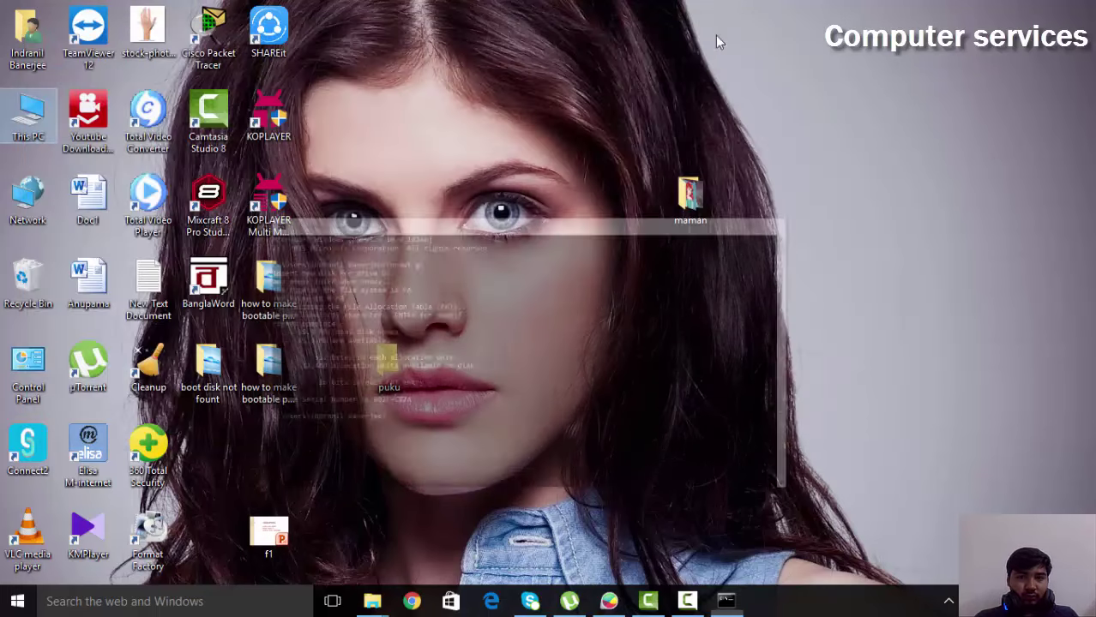
{"action": "right_click", "coordinate": [27, 127]}
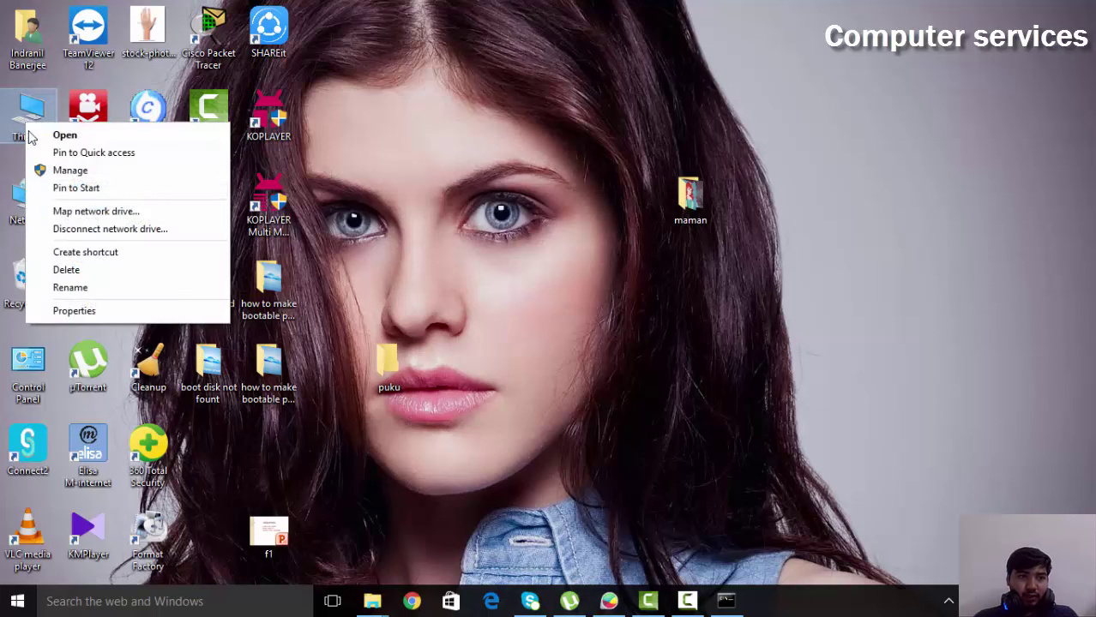
{"action": "left_click", "coordinate": [79, 173]}
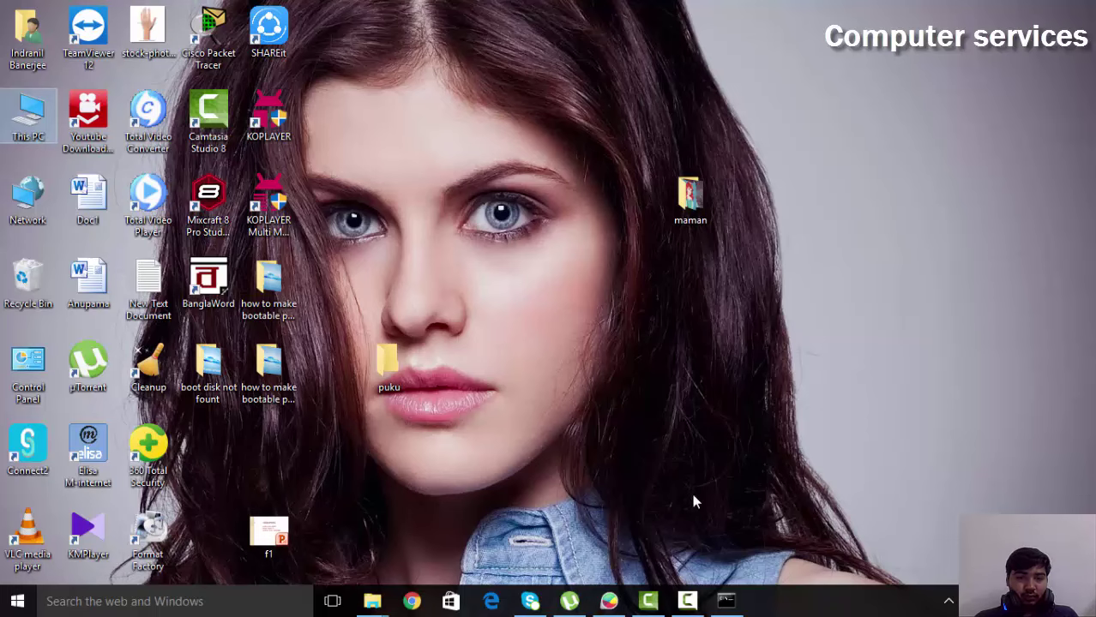
{"action": "left_click", "coordinate": [726, 601]}
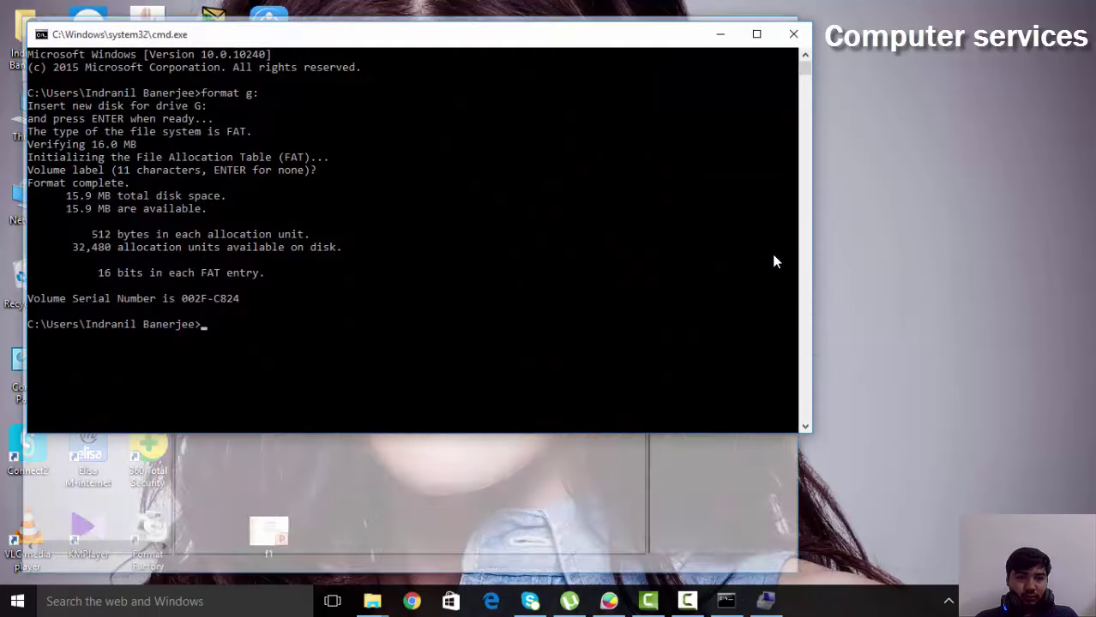
{"action": "left_click", "coordinate": [720, 35]}
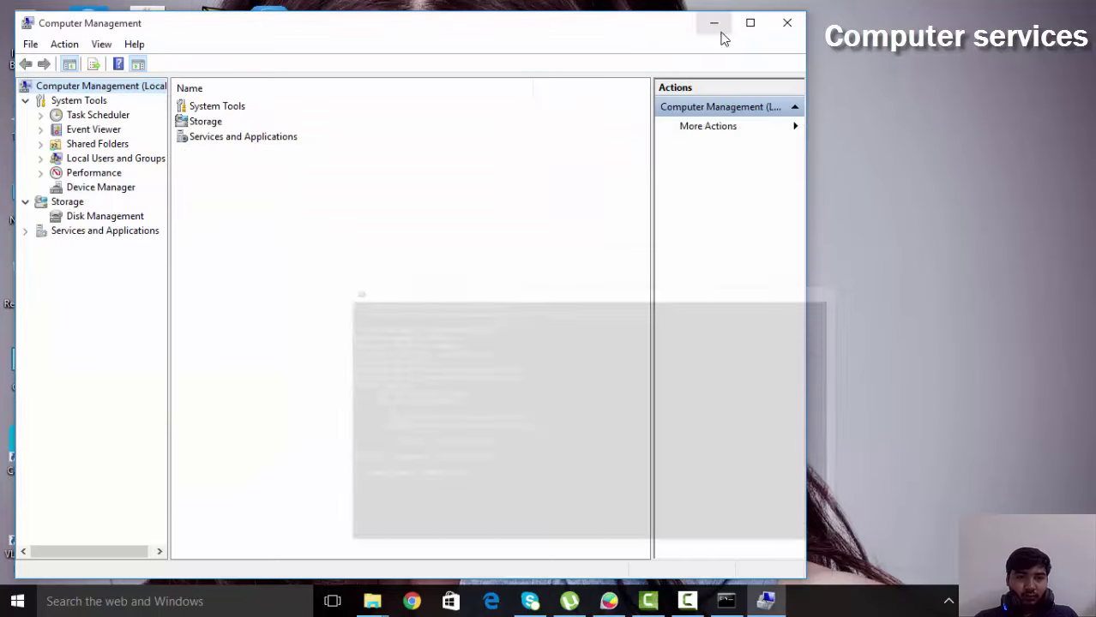
{"action": "left_click", "coordinate": [96, 218]}
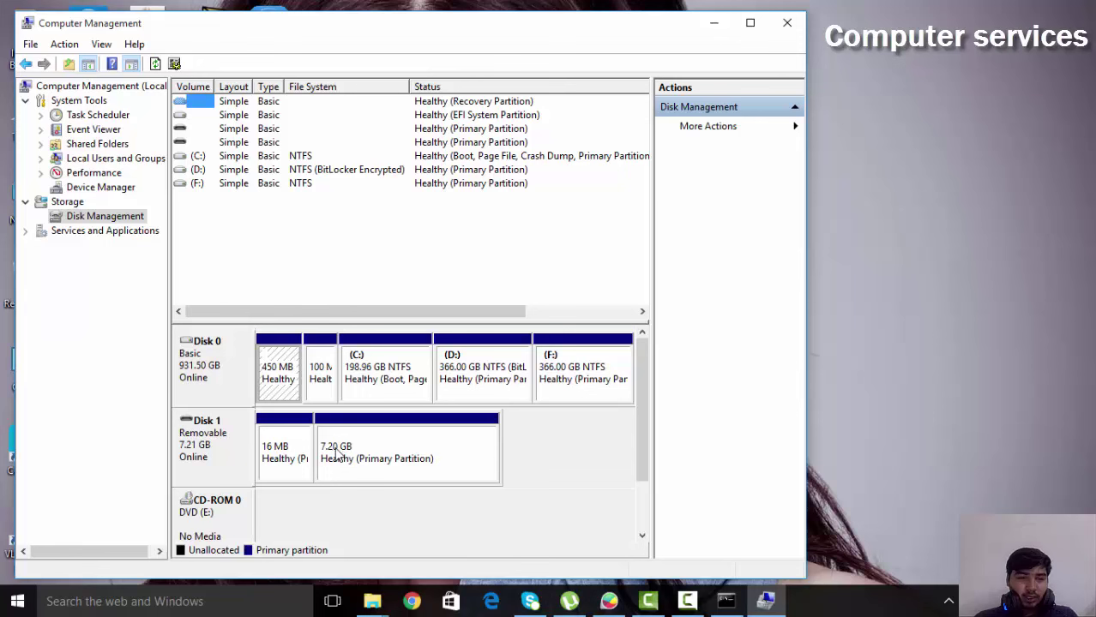
- Examine the two partitions on removable Disk 1 and the commands available for that disk
{"action": "left_click", "coordinate": [337, 455]}
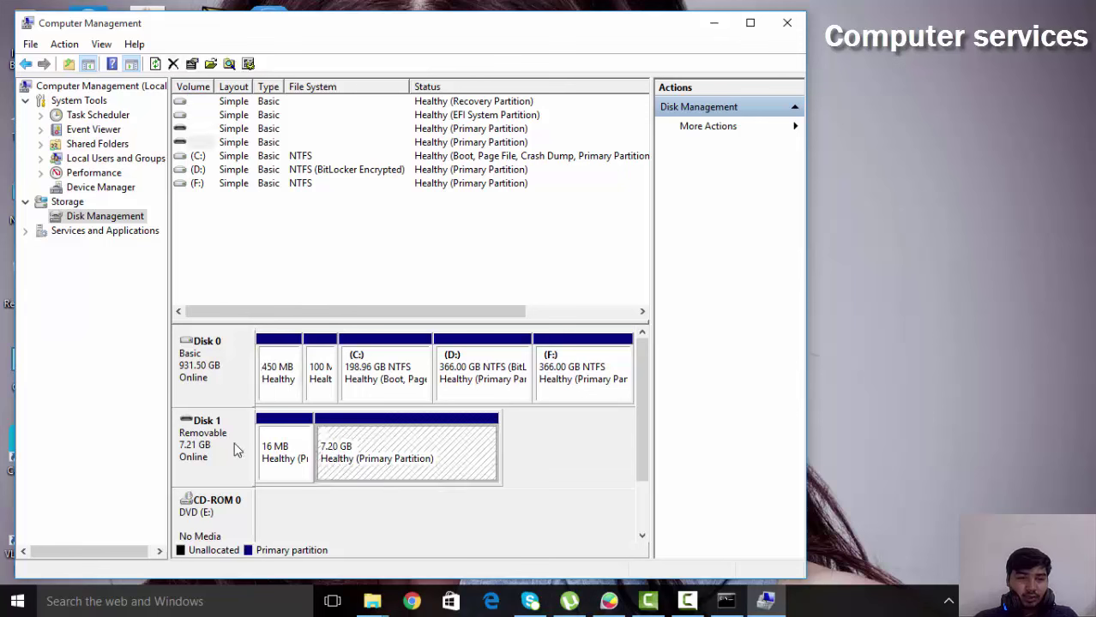
{"action": "left_click", "coordinate": [295, 454]}
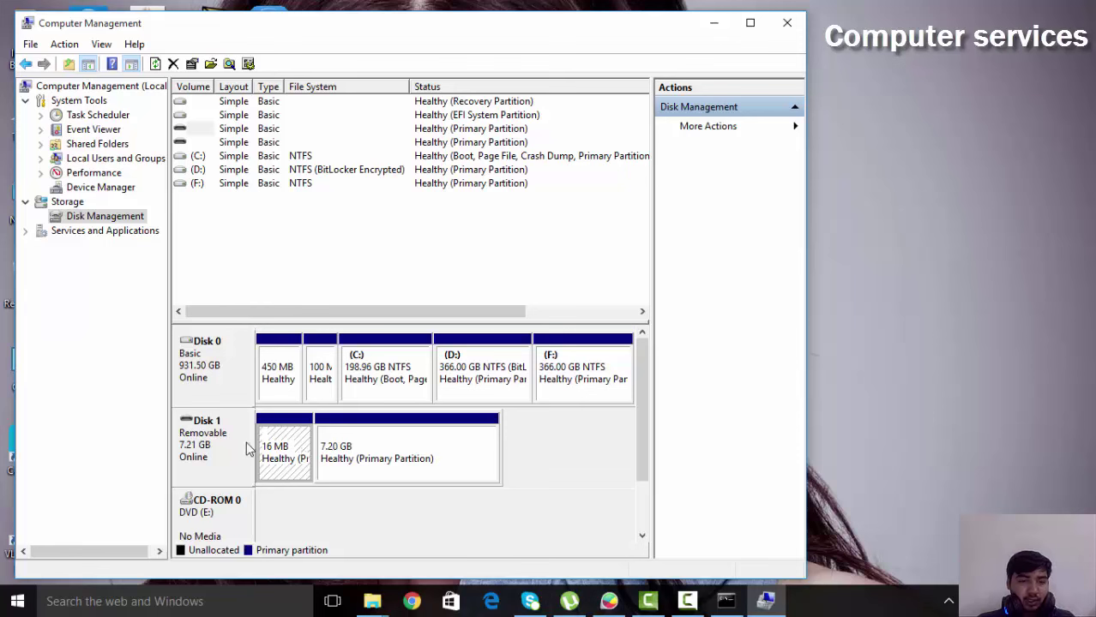
{"action": "right_click", "coordinate": [193, 438]}
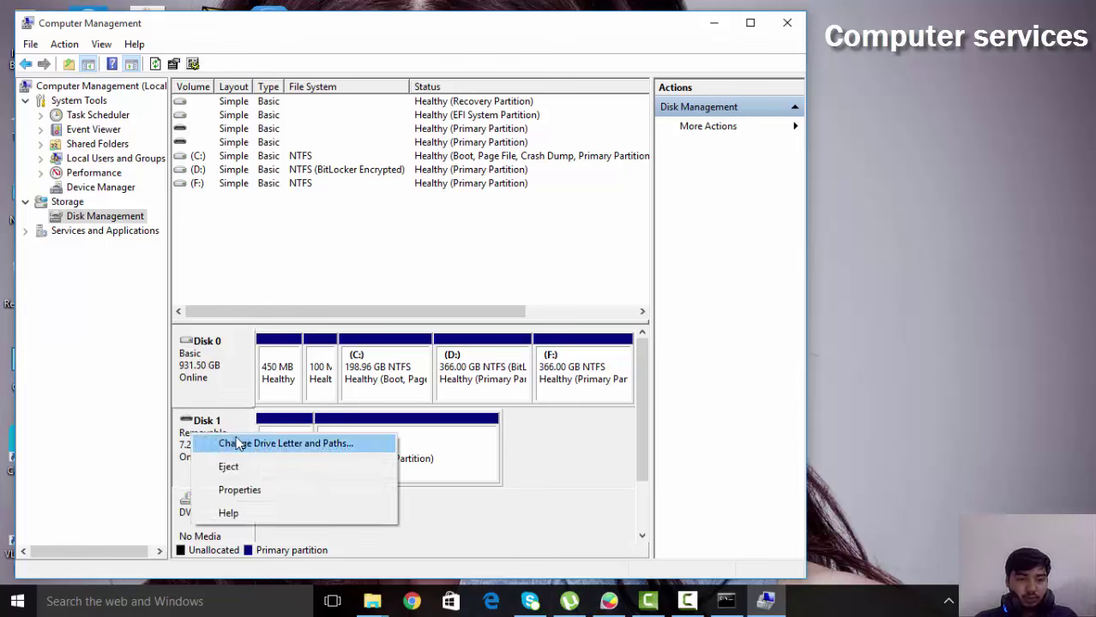
{"action": "left_click", "coordinate": [444, 437]}
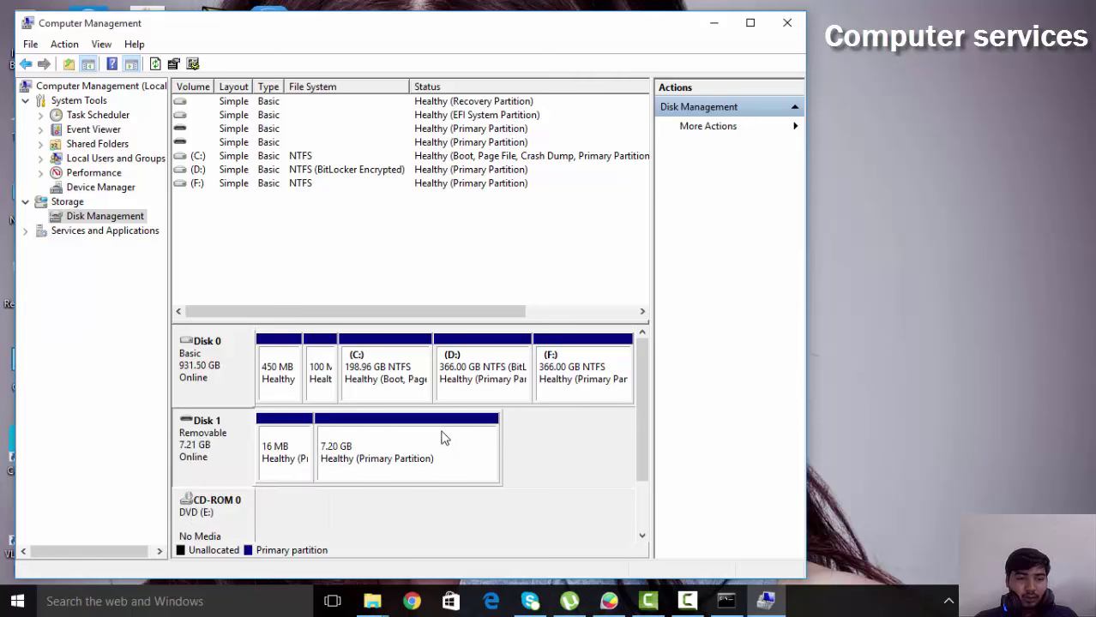
- Delete the 7.20 GB and 16 MB partitions on removable Disk 1, confirming each deletion
{"action": "right_click", "coordinate": [392, 435]}
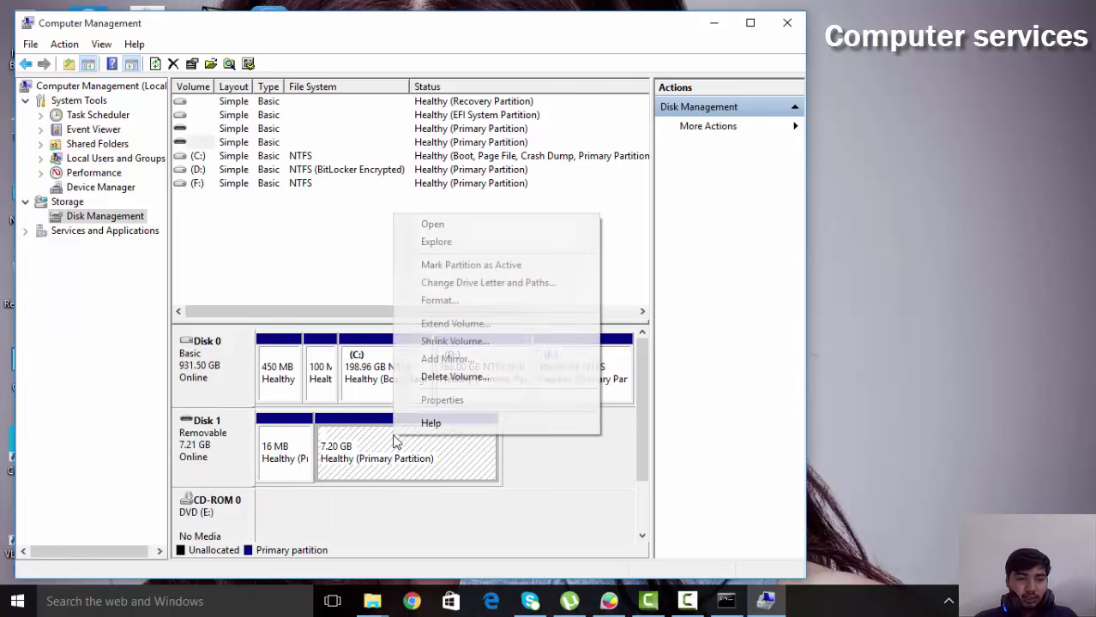
{"action": "left_click", "coordinate": [454, 379]}
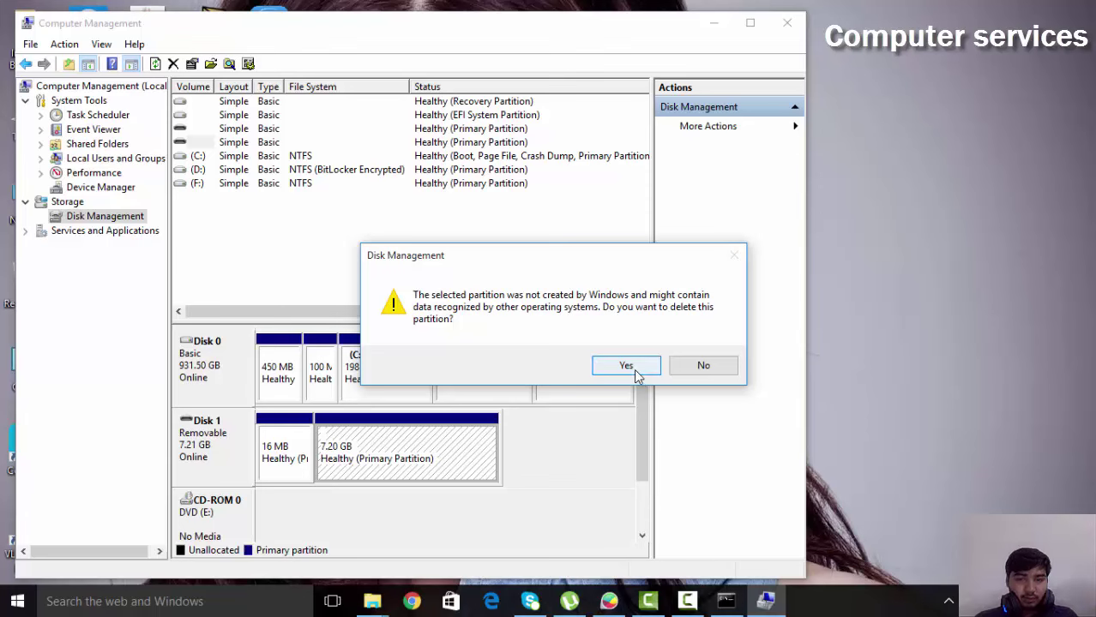
{"action": "left_click", "coordinate": [634, 372]}
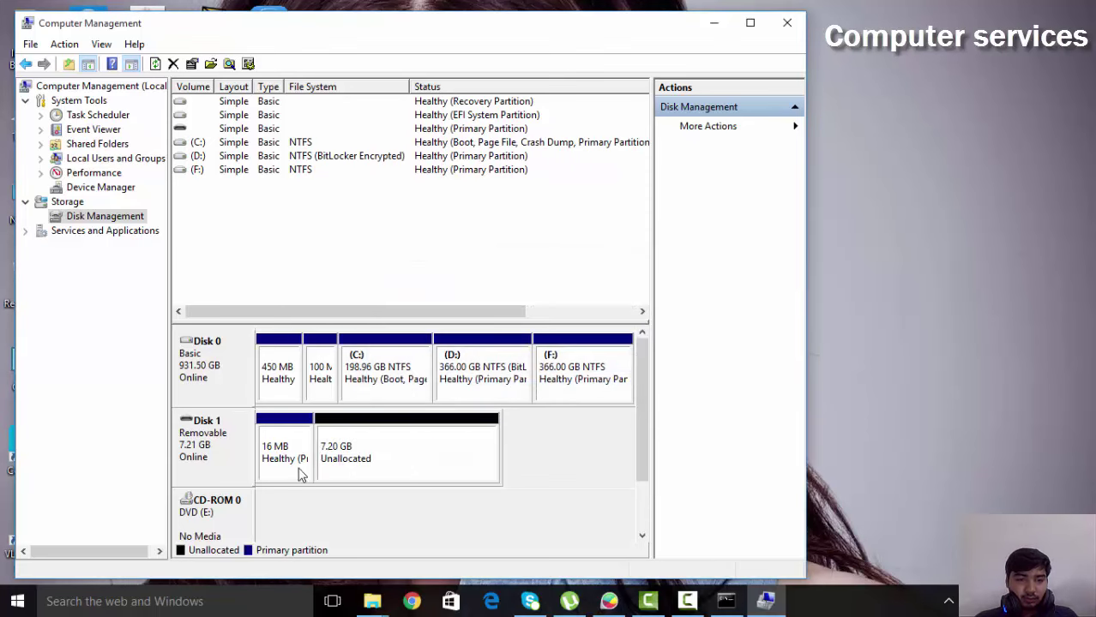
{"action": "right_click", "coordinate": [290, 439]}
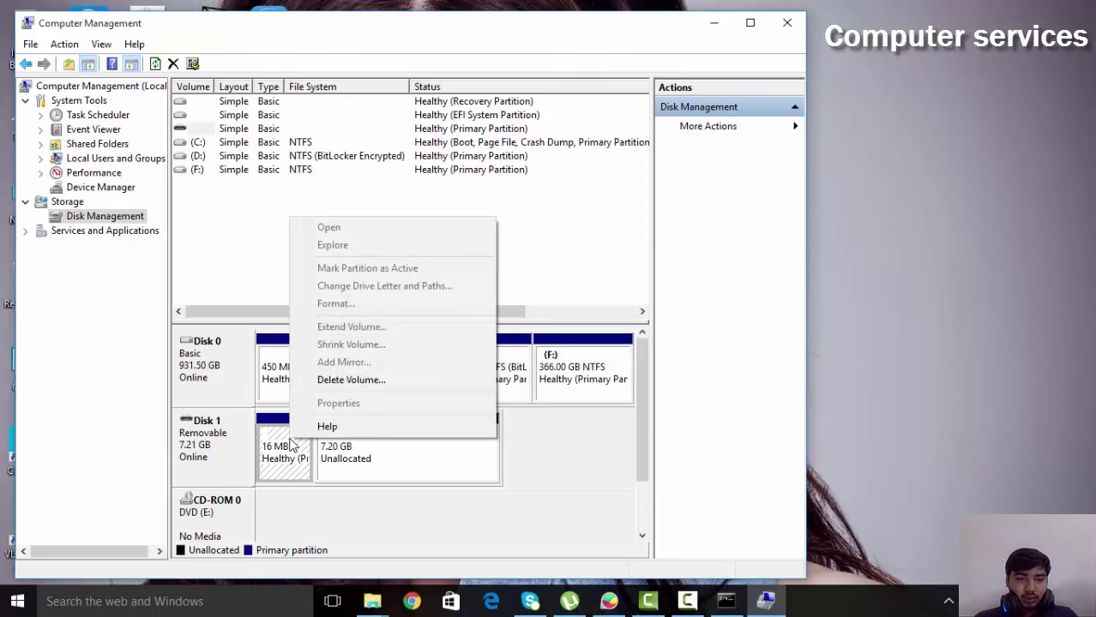
{"action": "left_click", "coordinate": [351, 380]}
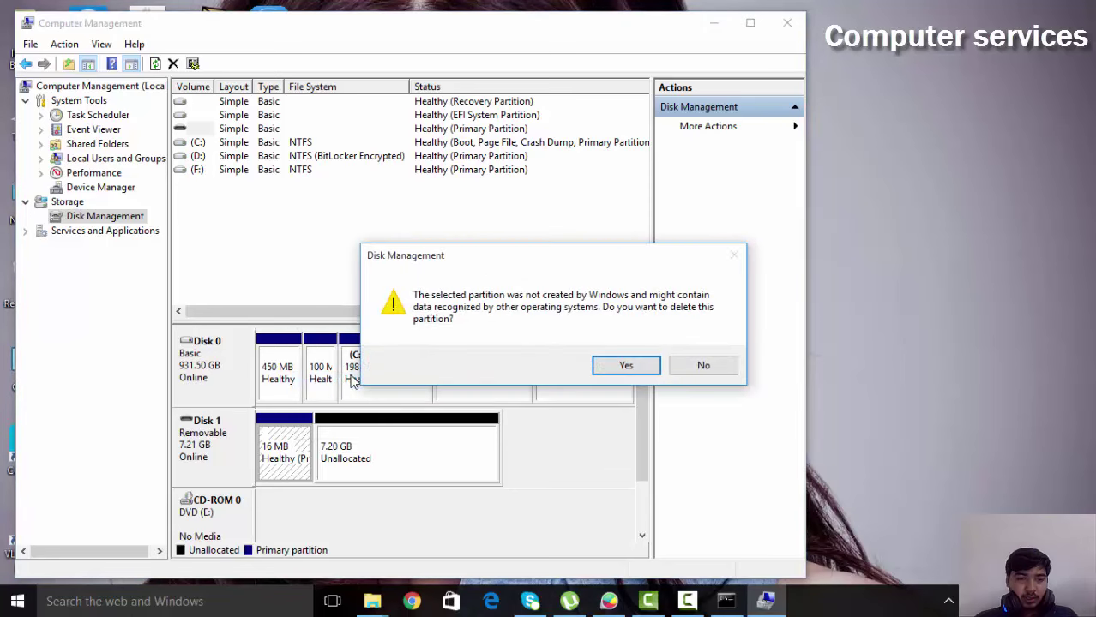
{"action": "left_click", "coordinate": [620, 370]}
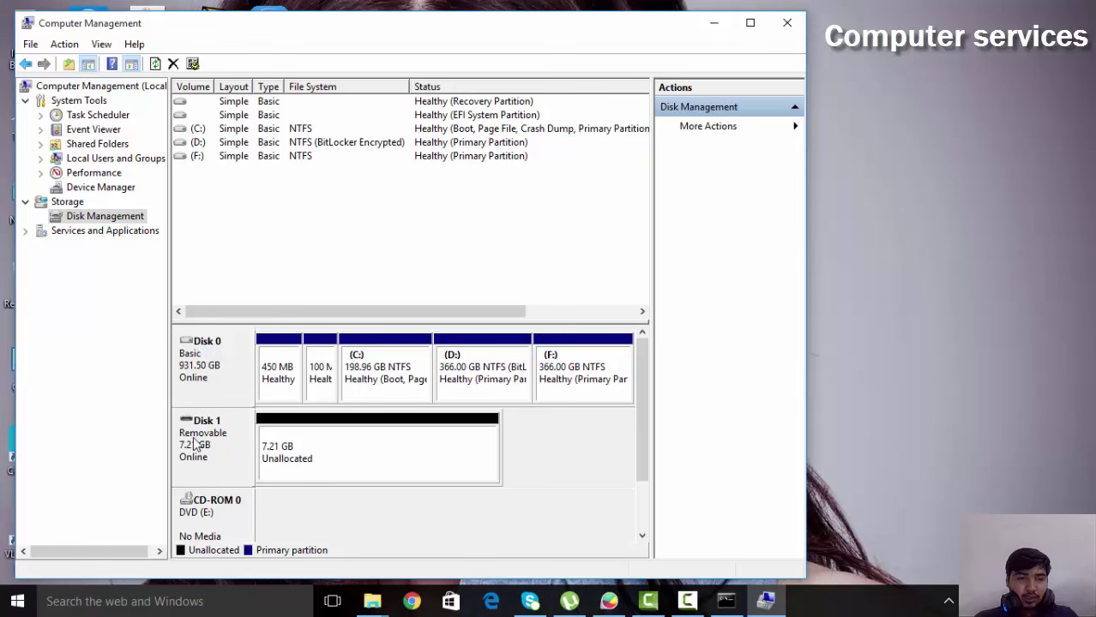
- Set up a new simple volume in Disk 1's unallocated space with size 7386 MB and drive letter H
{"action": "left_click", "coordinate": [302, 454]}
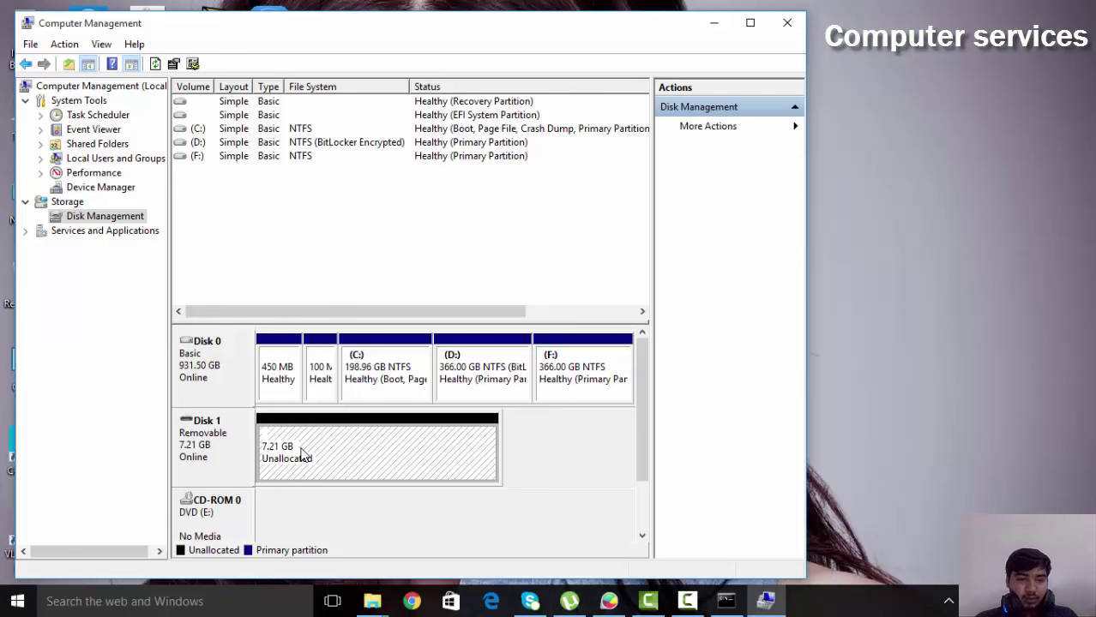
{"action": "right_click", "coordinate": [302, 455]}
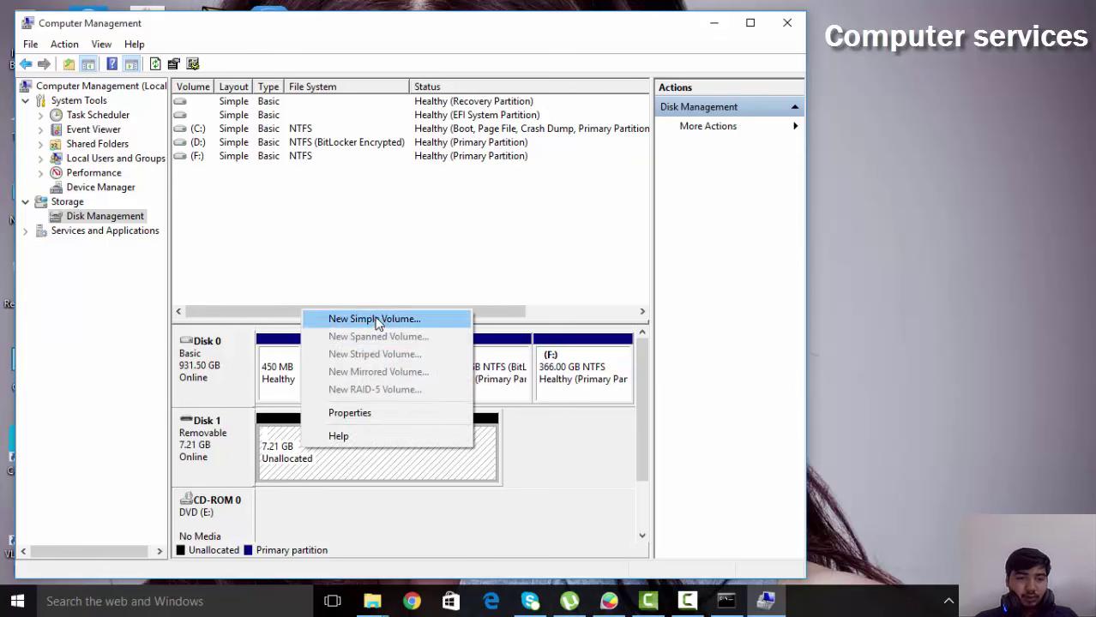
{"action": "left_click", "coordinate": [377, 320]}
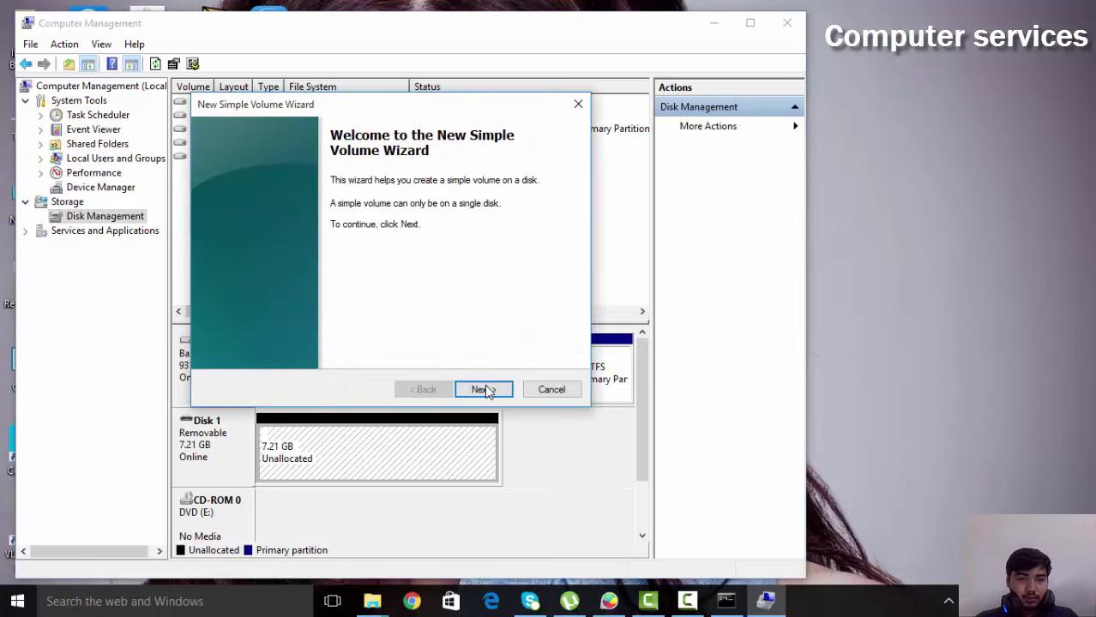
{"action": "left_click", "coordinate": [484, 389]}
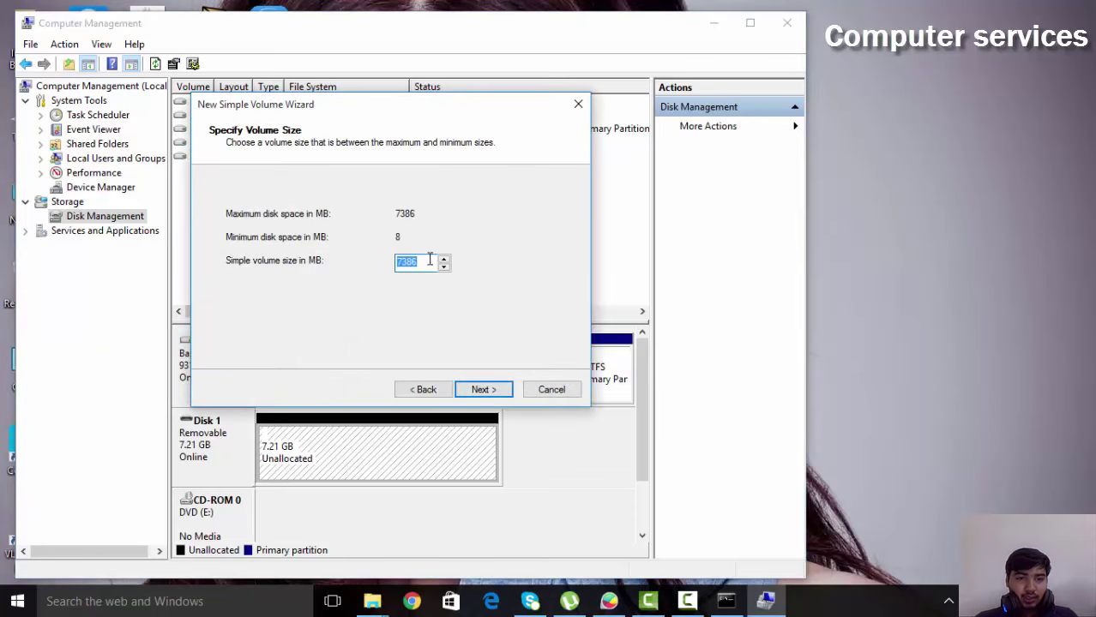
{"action": "left_click", "coordinate": [484, 389]}
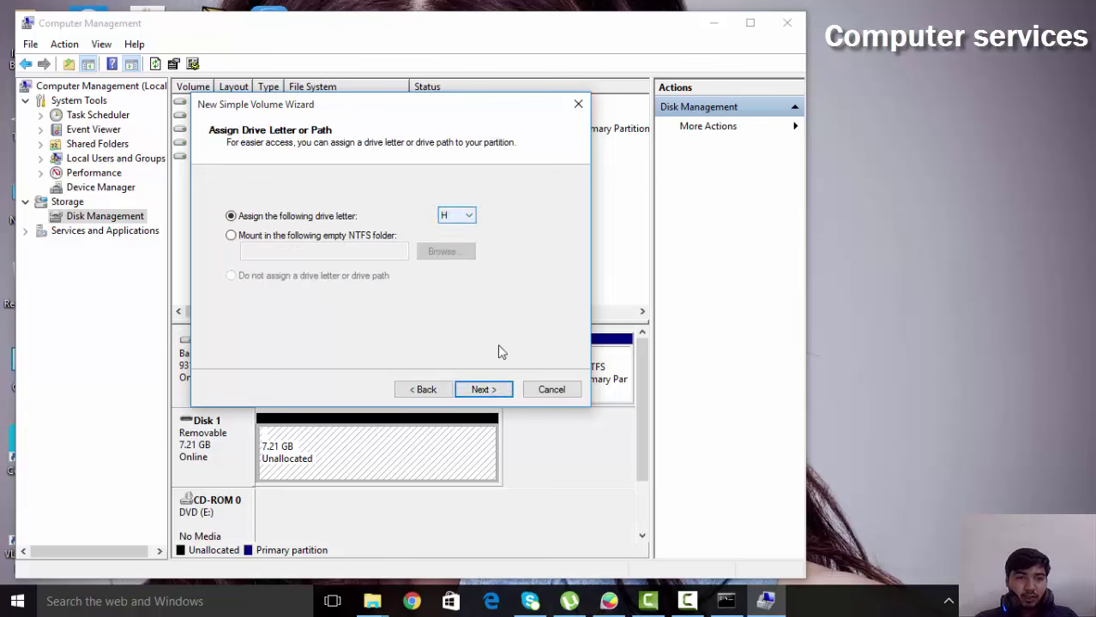
{"action": "left_click", "coordinate": [493, 391]}
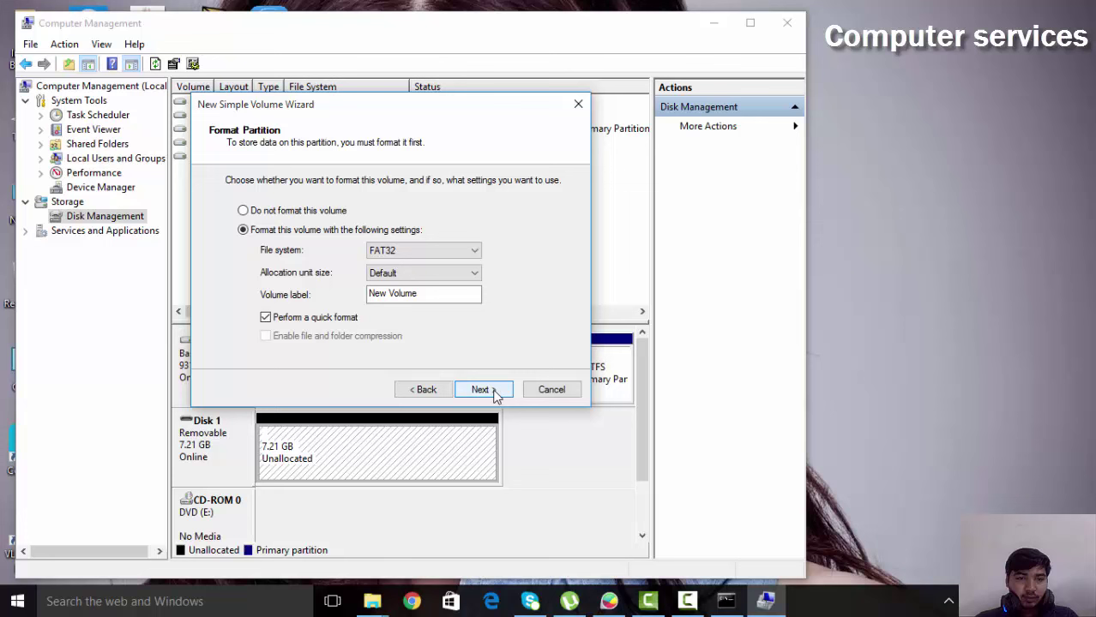
- Keep FAT32, default allocation unit size, label New Volume and quick format for the volume, and finish the wizard
{"action": "left_click", "coordinate": [431, 249]}
{"action": "left_click", "coordinate": [431, 247]}
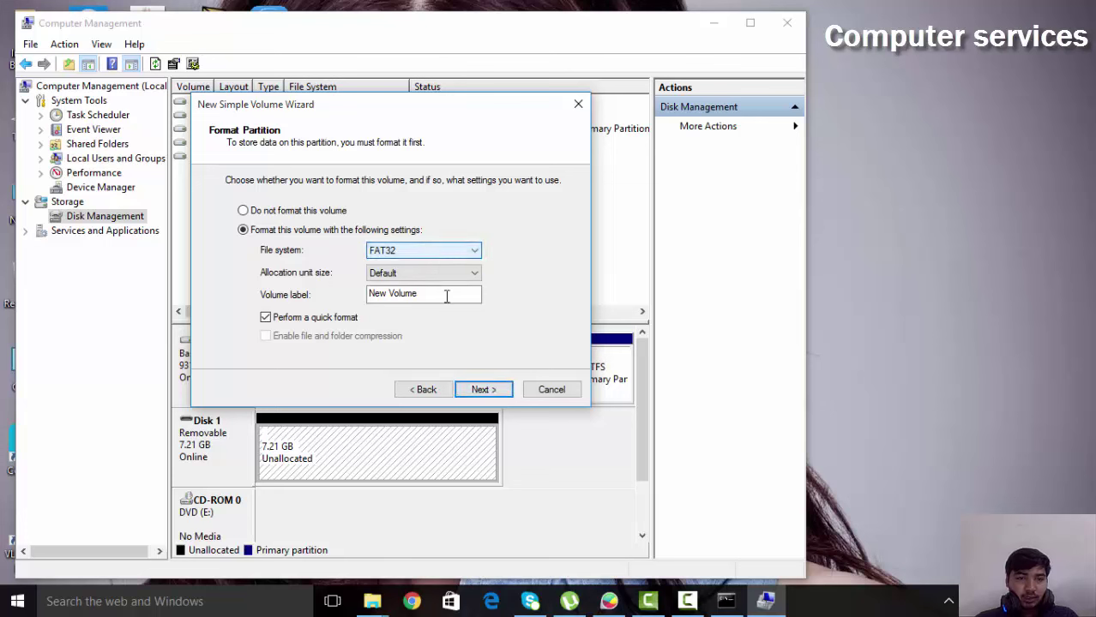
{"action": "left_click", "coordinate": [485, 391]}
{"action": "left_click", "coordinate": [484, 392]}
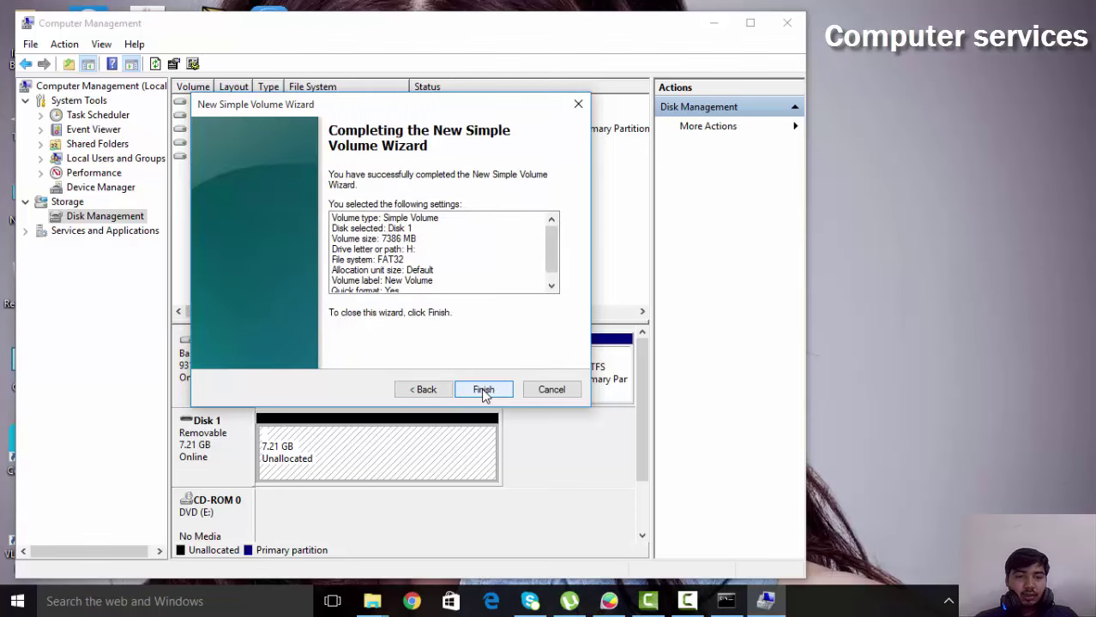
{"action": "left_click", "coordinate": [485, 391]}
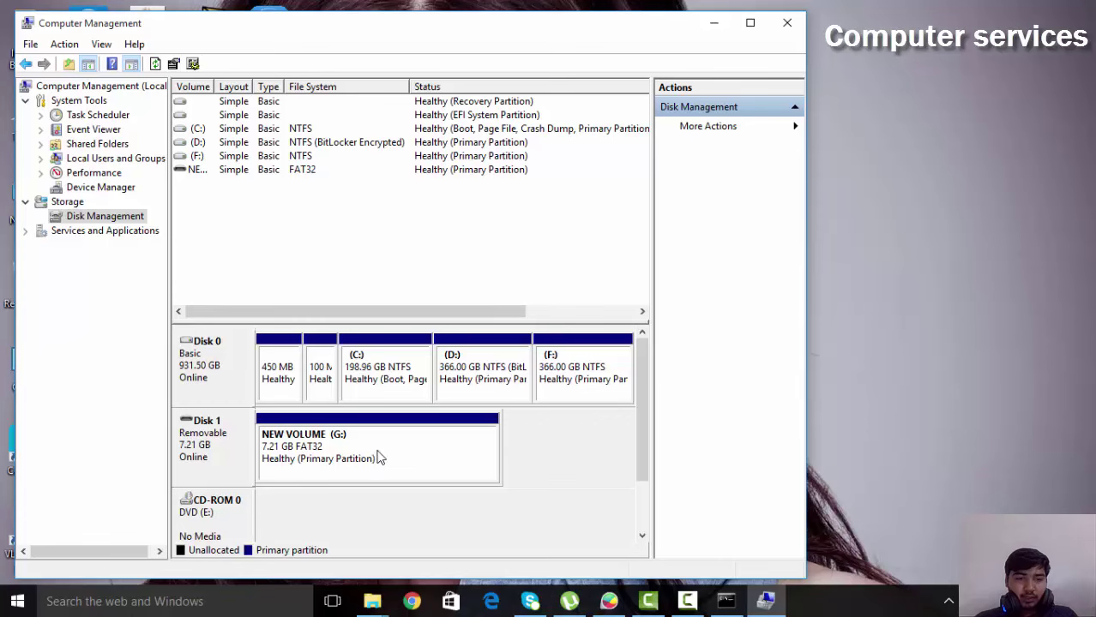
- Minimize Computer Management and check the capacity and contents of NEW VOLUME (G:) in This PC
{"action": "left_click", "coordinate": [713, 26]}
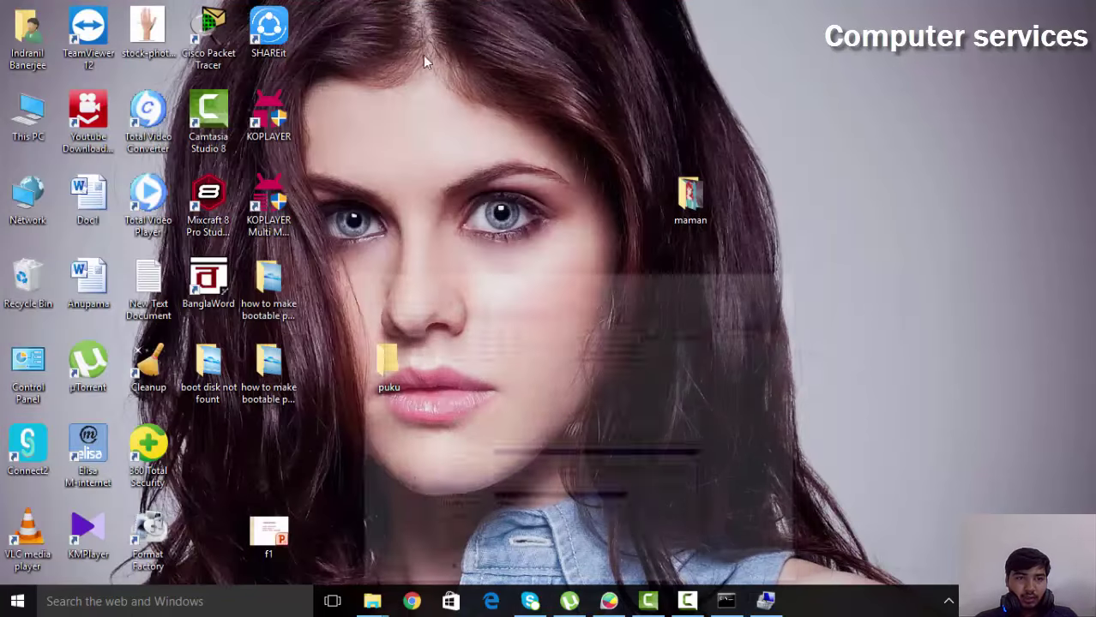
{"action": "double_click", "coordinate": [56, 114]}
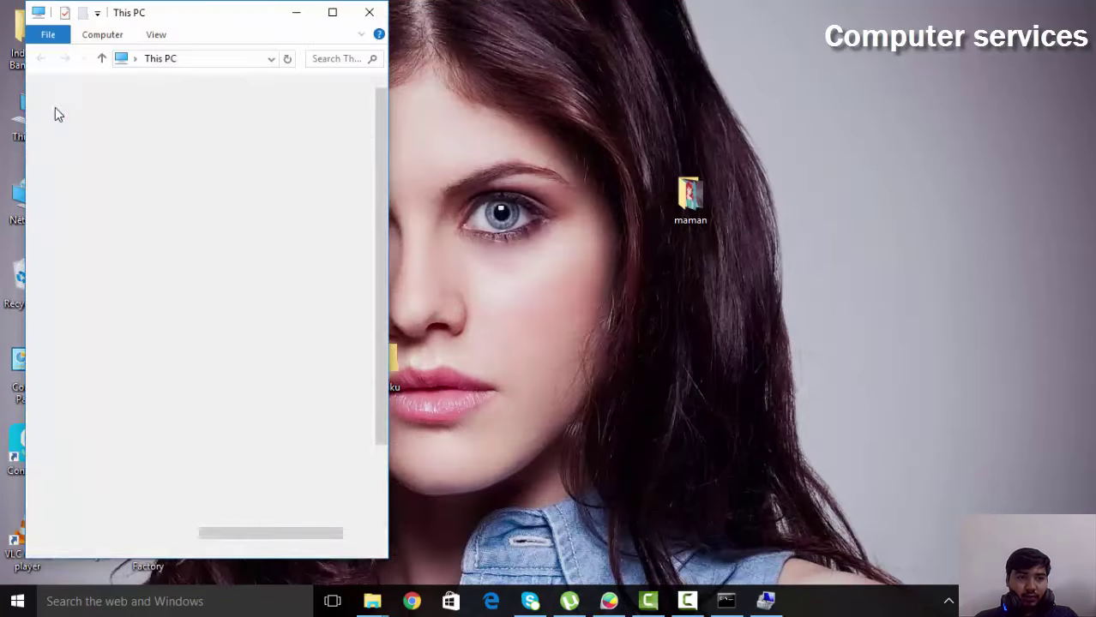
{"action": "left_click", "coordinate": [334, 12]}
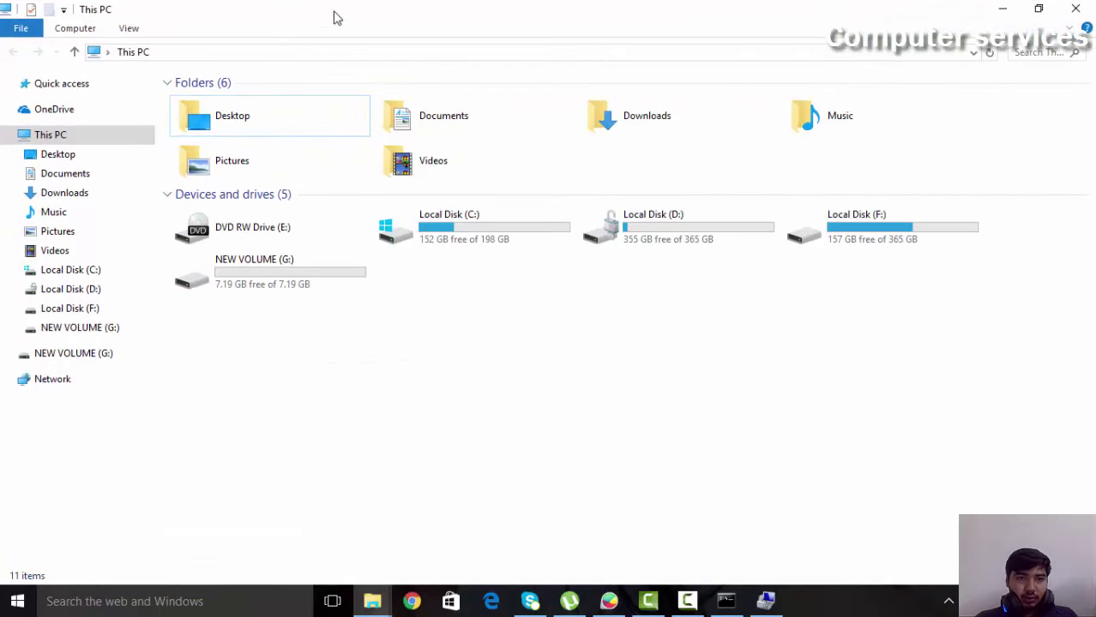
{"action": "double_click", "coordinate": [294, 273]}
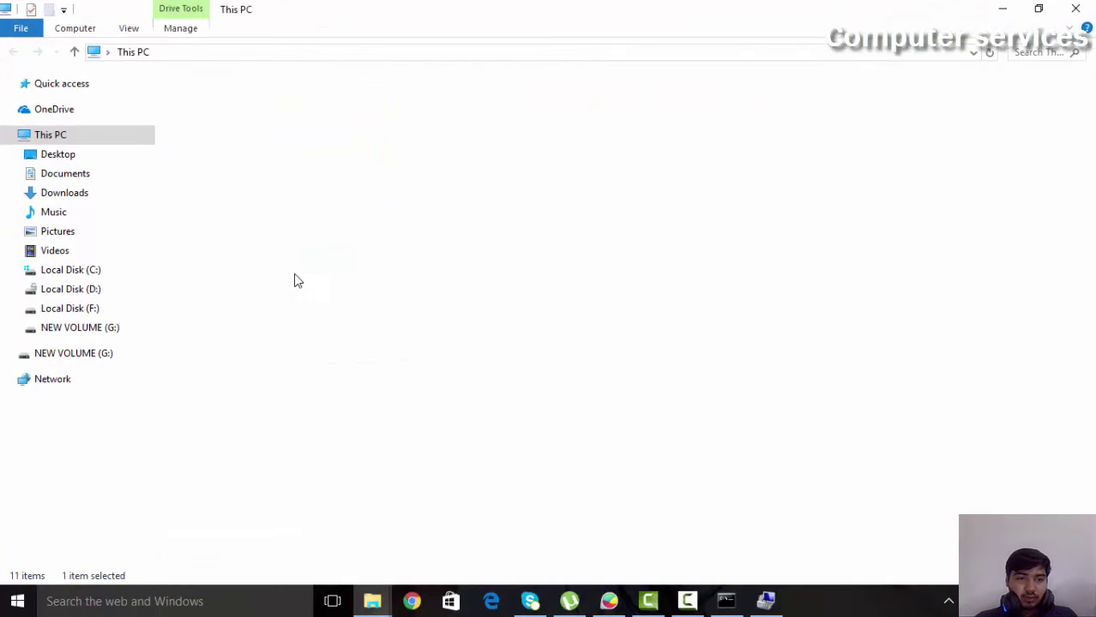
{"action": "left_click", "coordinate": [74, 52]}
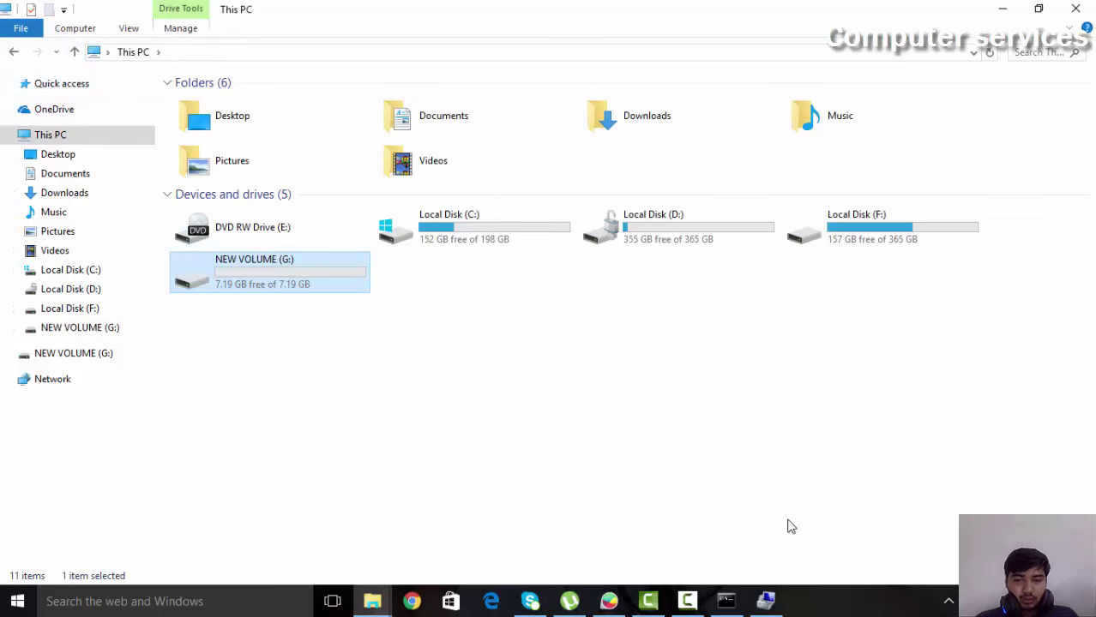
- Eject the USB mass storage device safely
{"action": "left_click", "coordinate": [949, 602]}
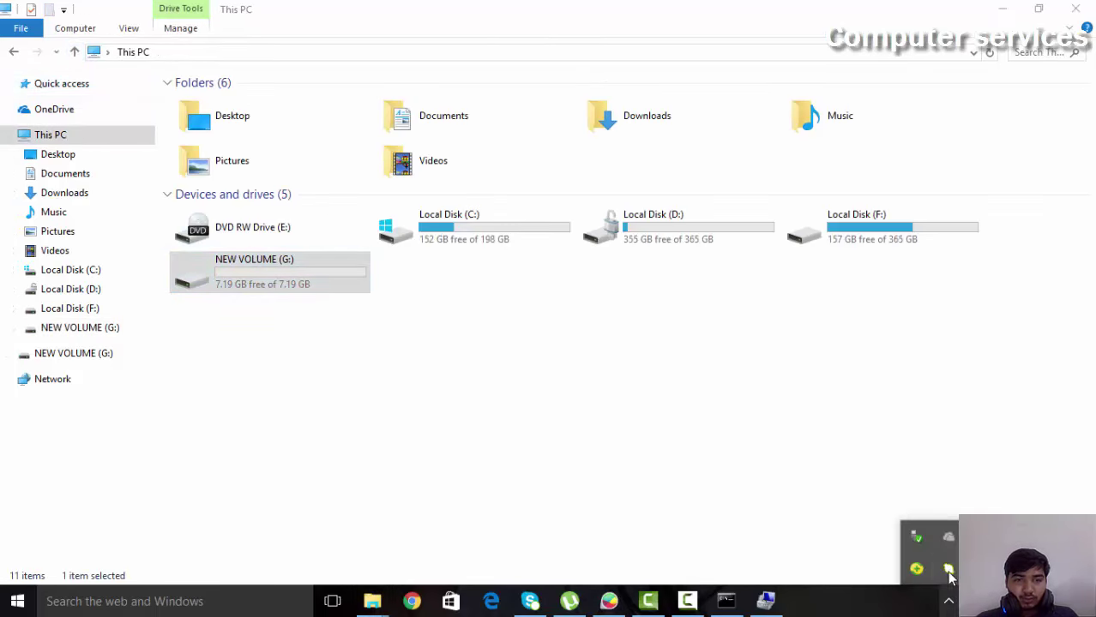
{"action": "left_click", "coordinate": [915, 536]}
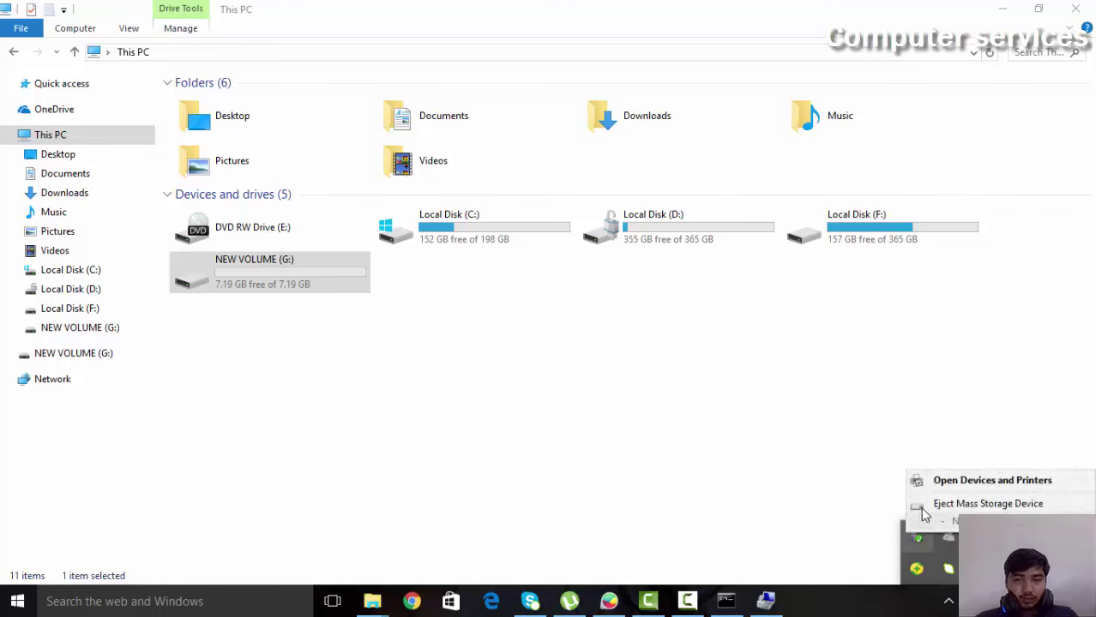
{"action": "left_click", "coordinate": [930, 506]}
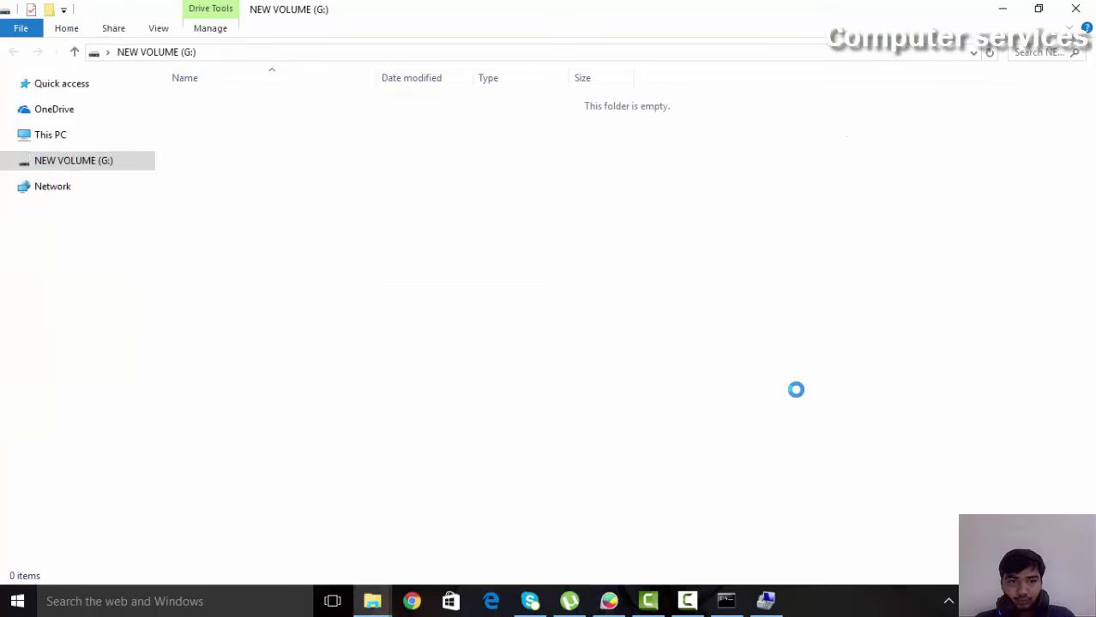
- Recheck the capacity and contents of the reconnected NEW VOLUME (G:) and return to This PC
{"action": "key", "text": "alt+Up"}
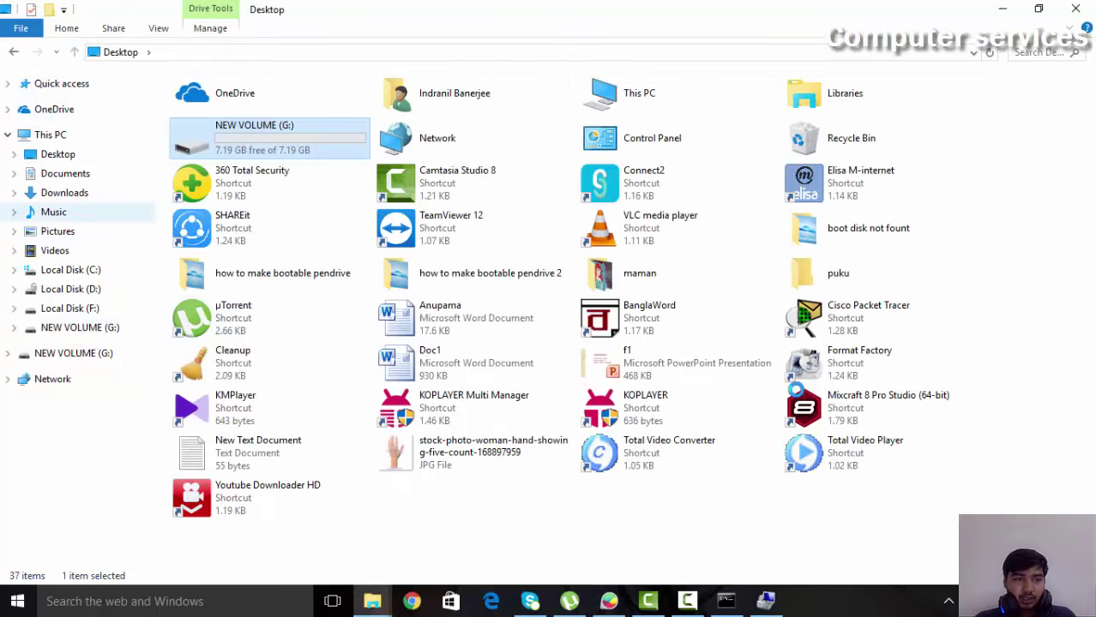
{"action": "left_click", "coordinate": [50, 135]}
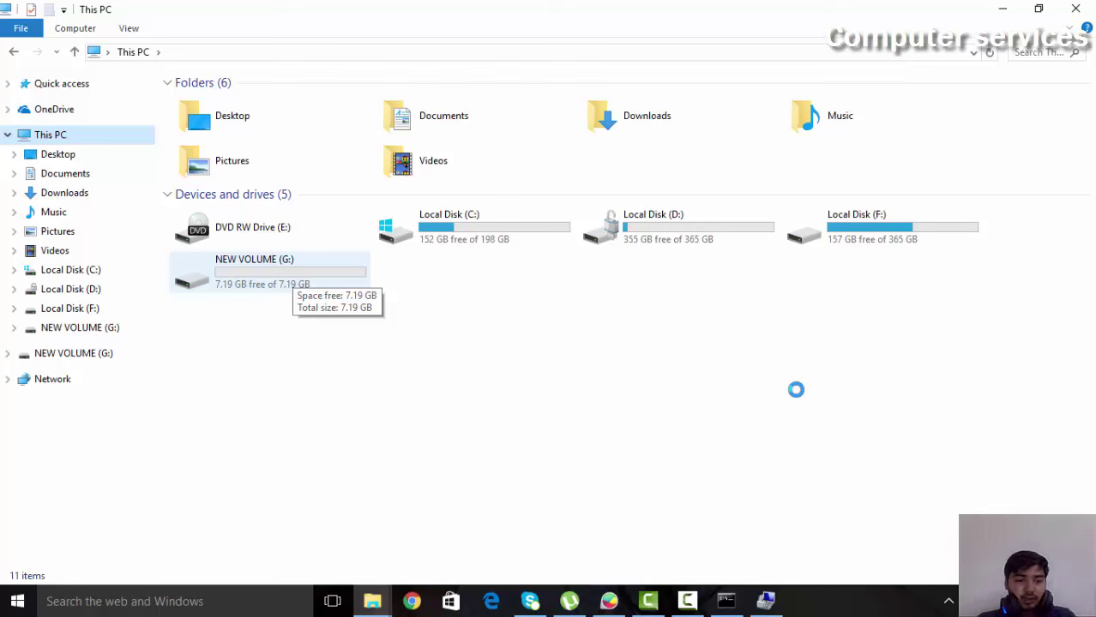
{"action": "double_click", "coordinate": [257, 271]}
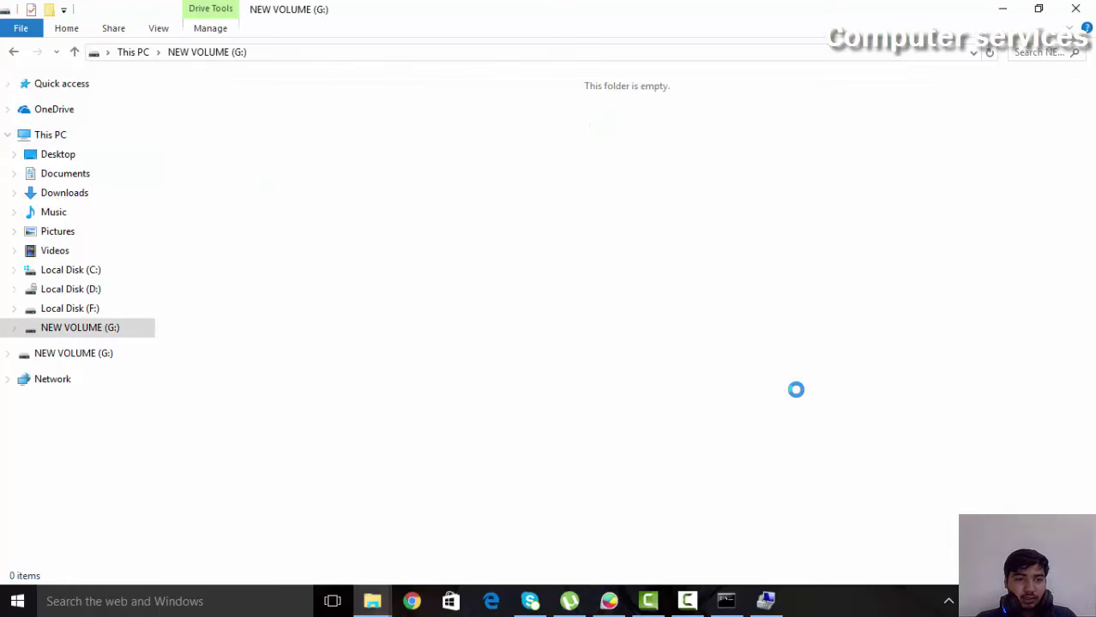
{"action": "key", "text": "alt+Up"}
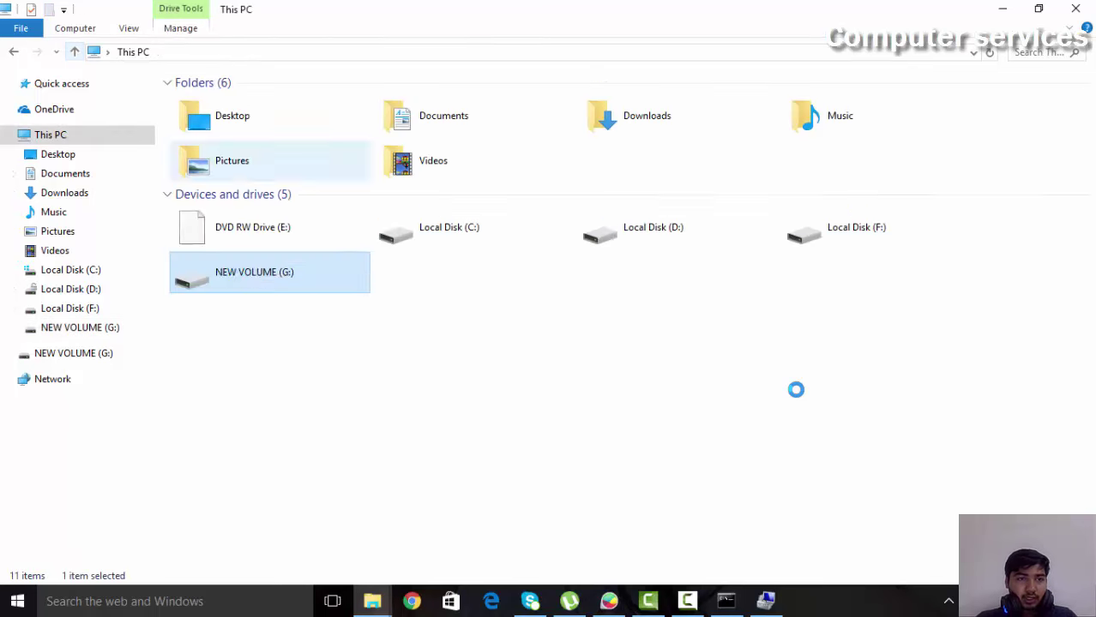